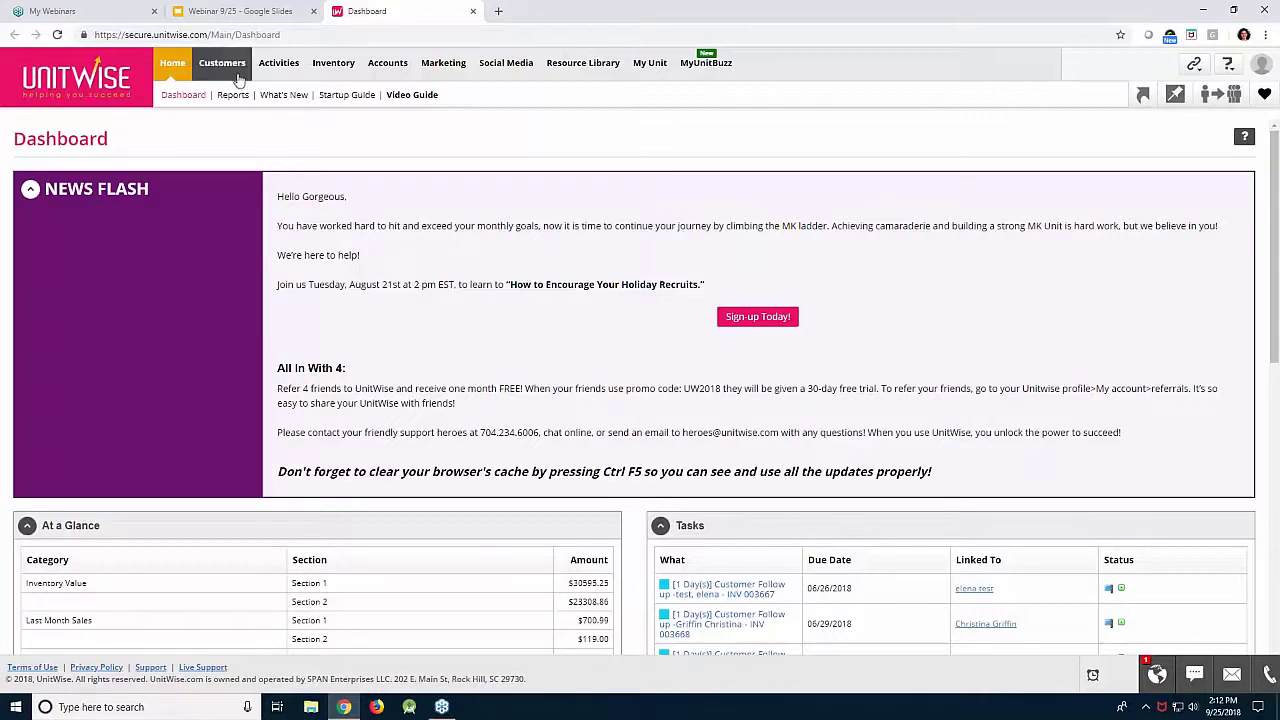
# Open the Customer Center and try monthly automatic Intouch consultant sync, closing the settings unsaved.
pyautogui.click(233, 95)
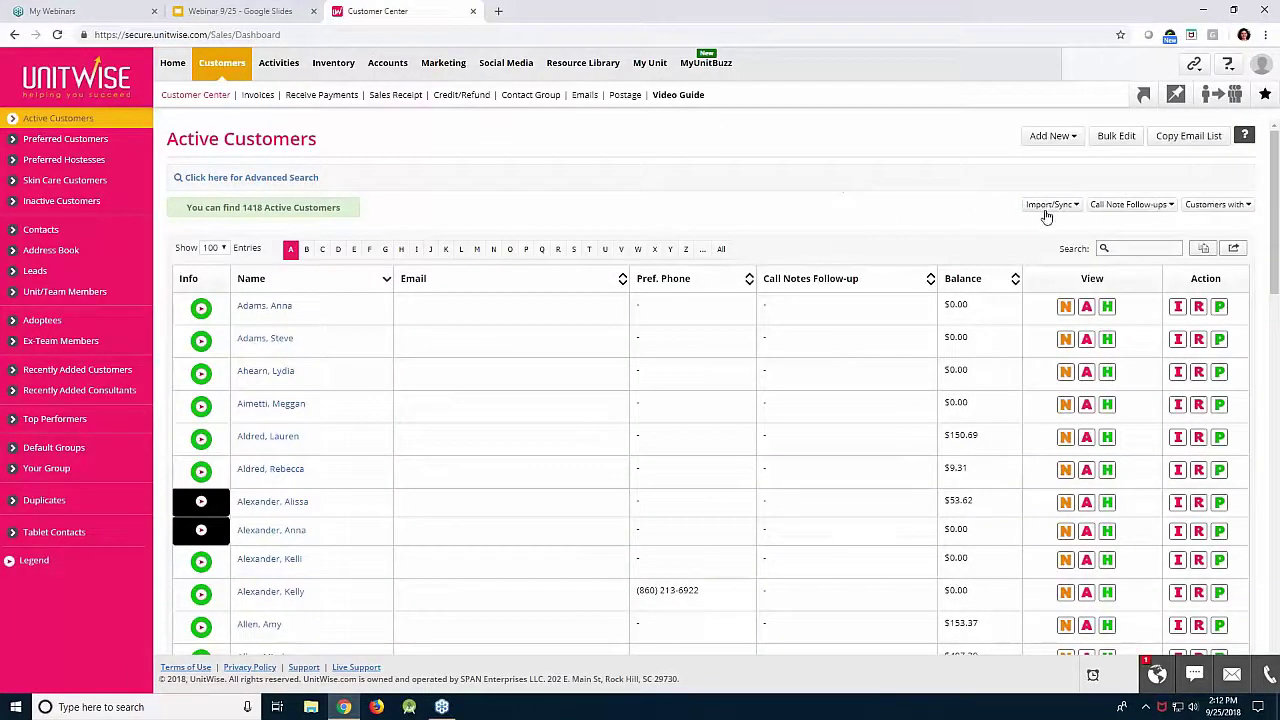
pyautogui.click(1046, 206)
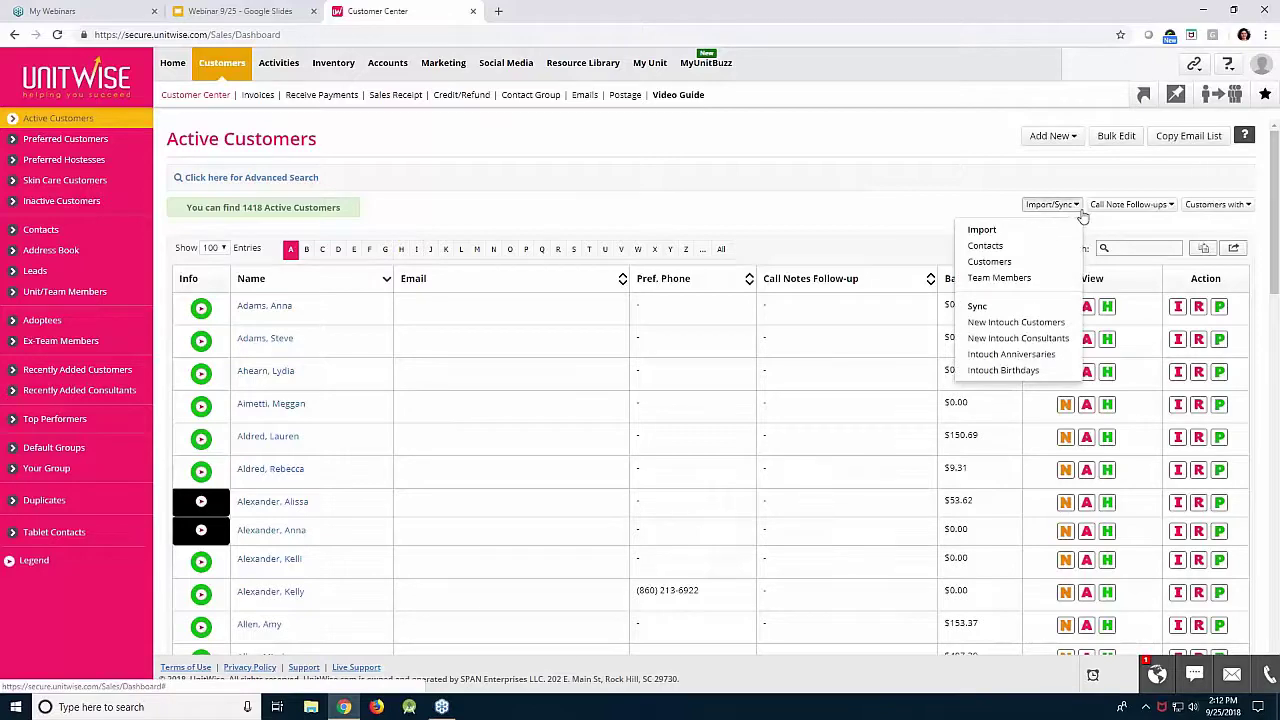
pyautogui.click(1058, 342)
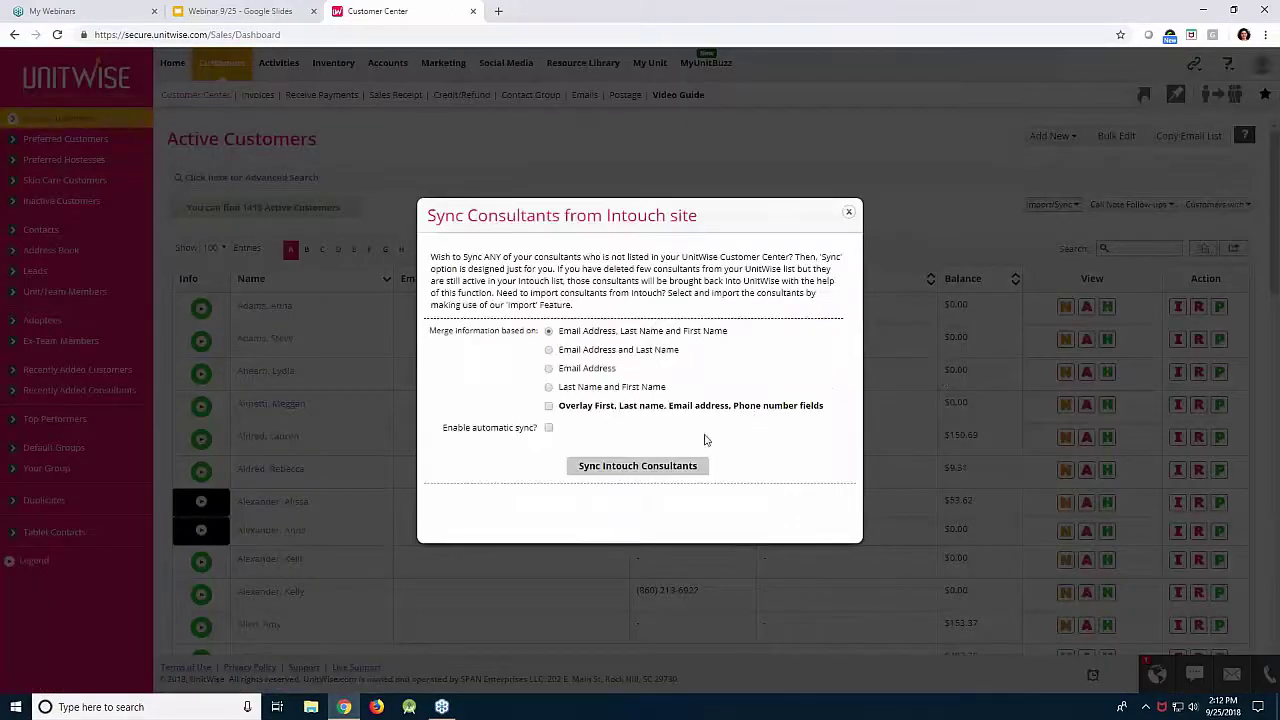
pyautogui.click(549, 428)
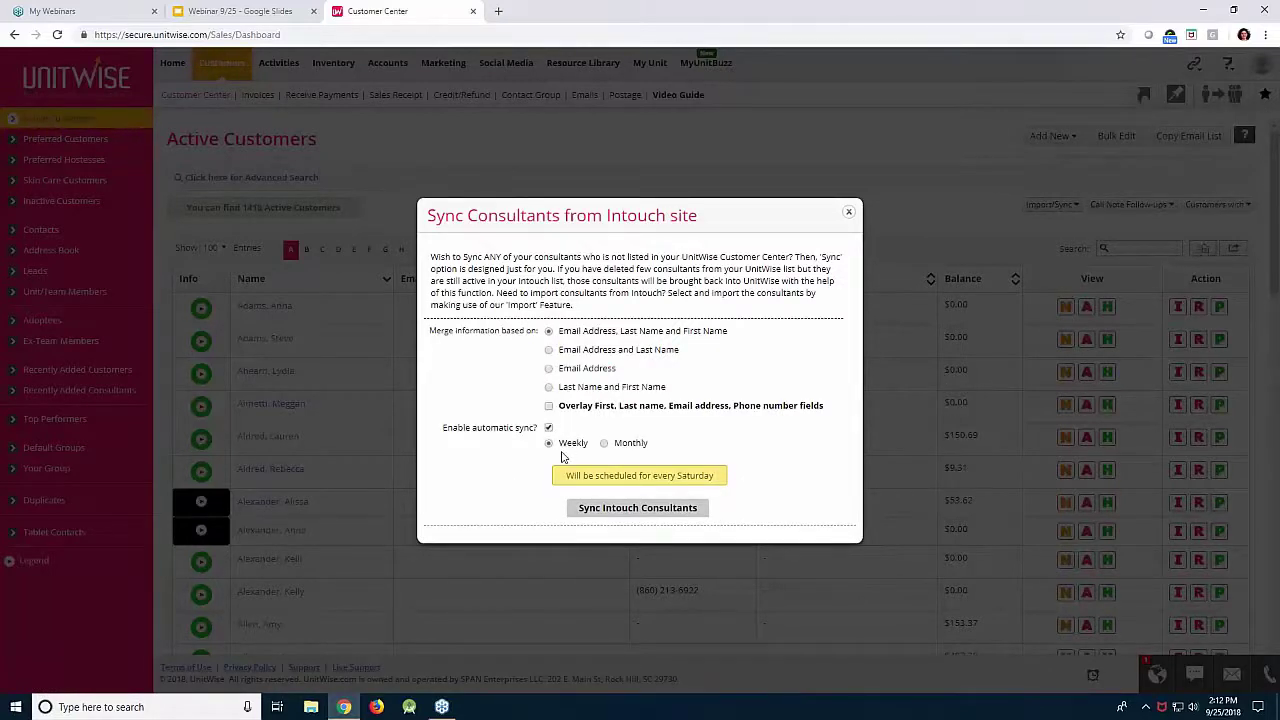
pyautogui.click(640, 444)
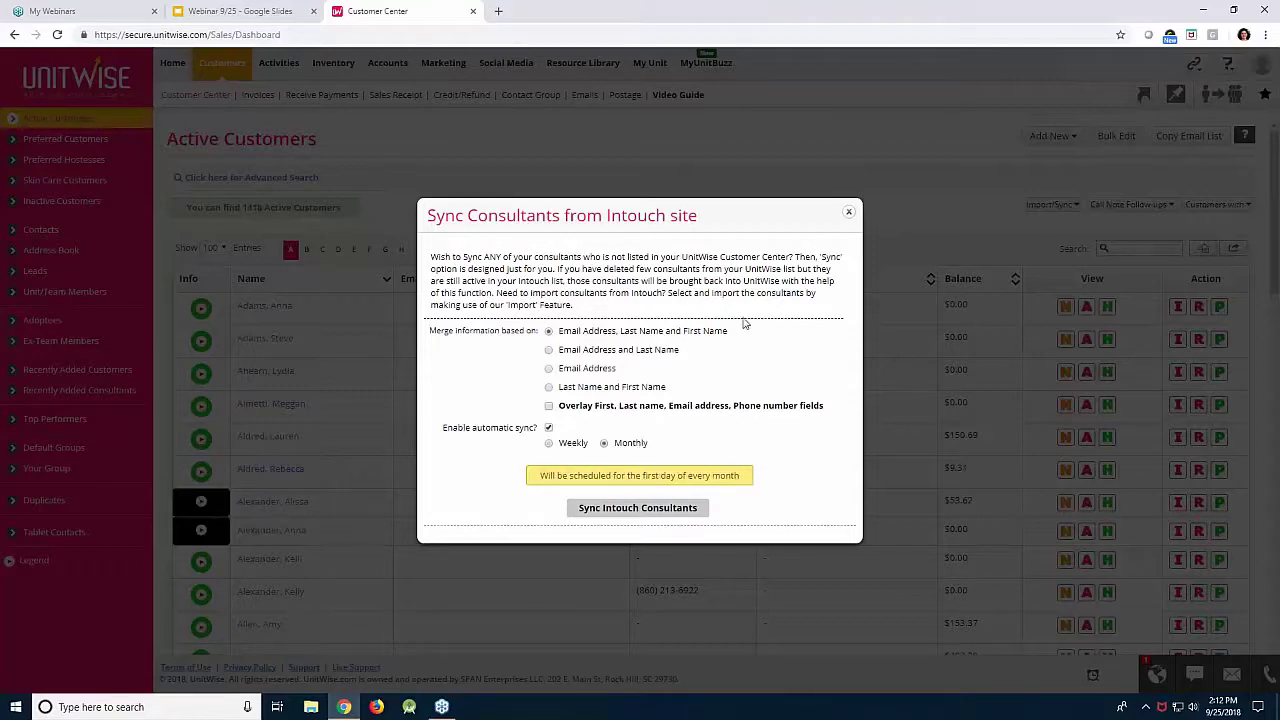
pyautogui.click(848, 216)
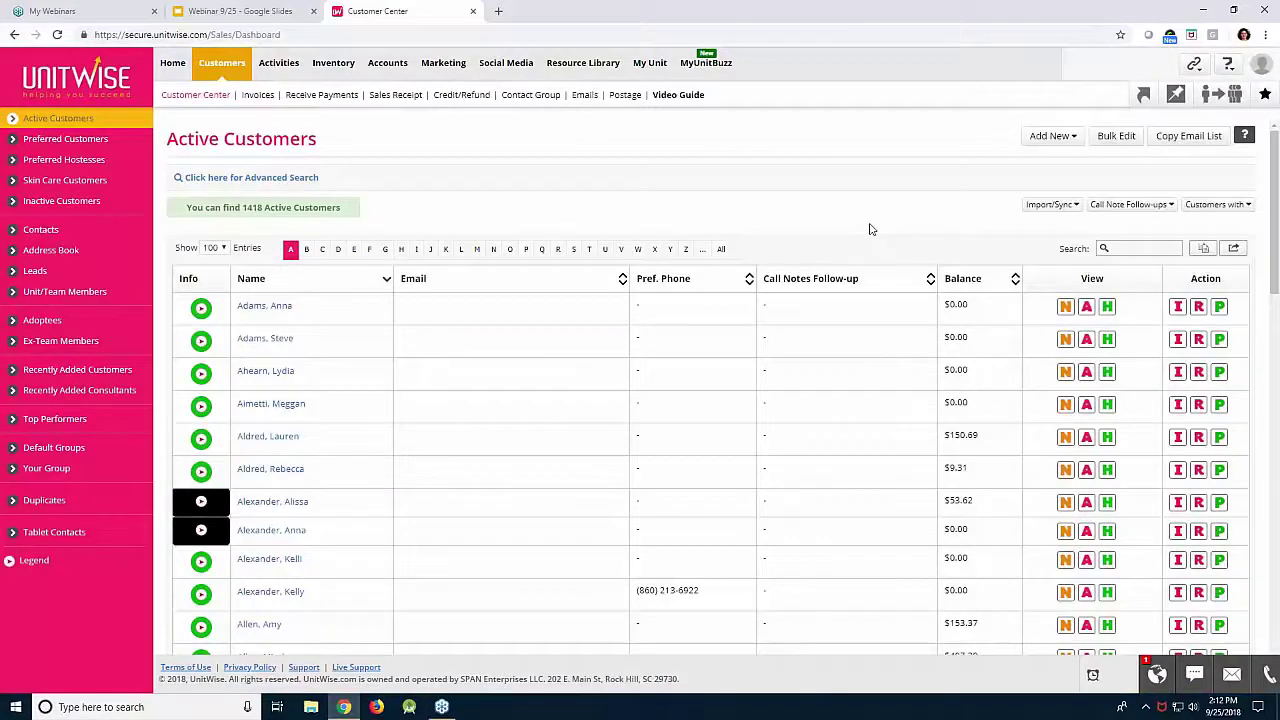
# Open the last member's record from the Unit/Team Members list.
pyautogui.click(1028, 208)
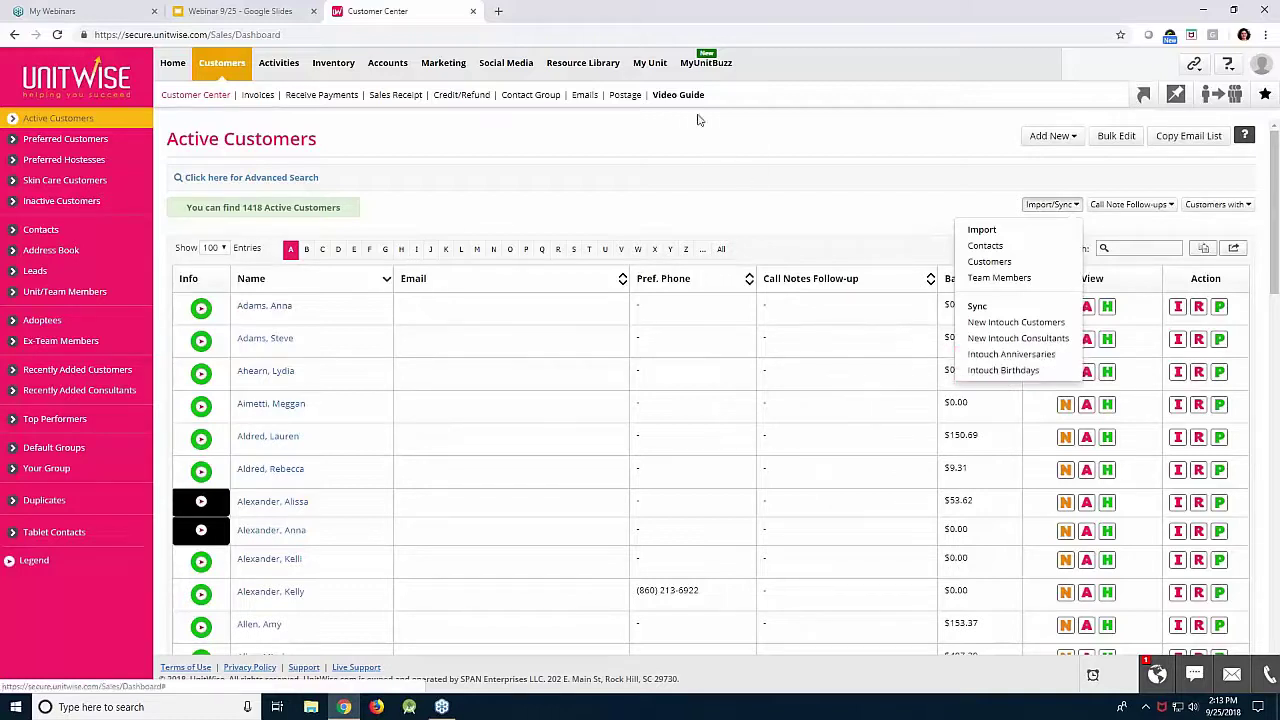
pyautogui.moveTo(650, 70)
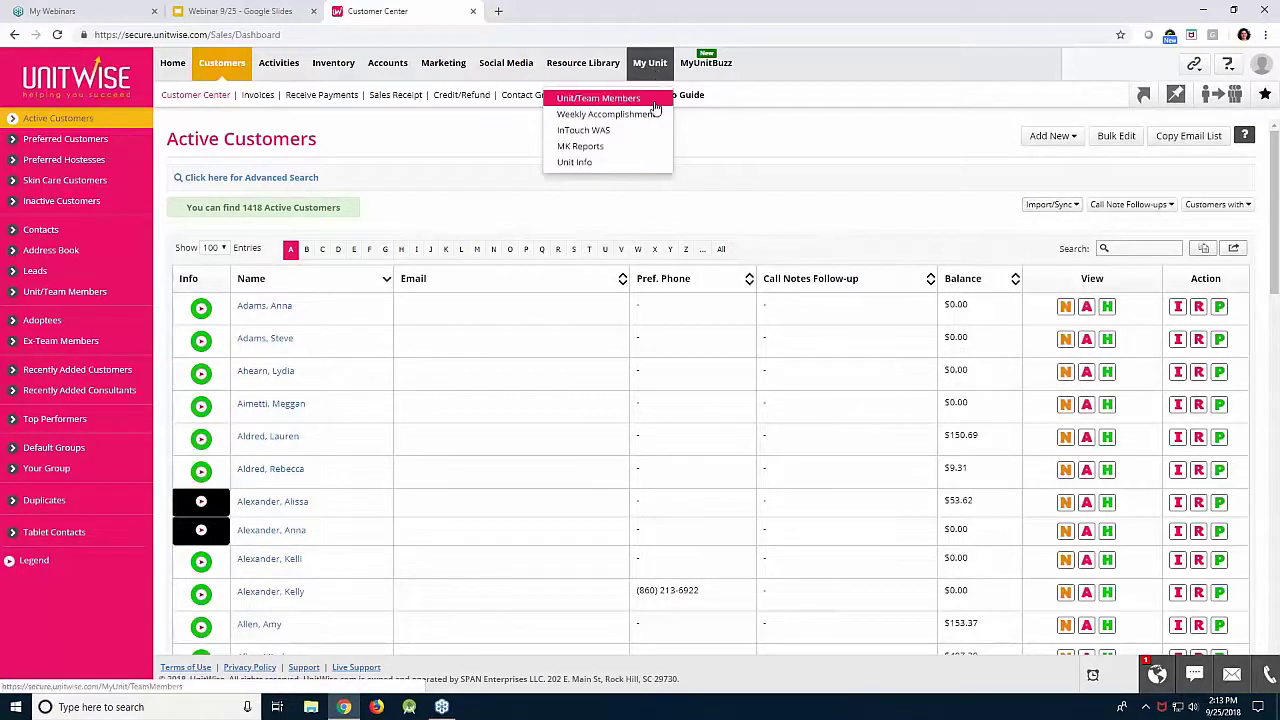
pyautogui.click(620, 98)
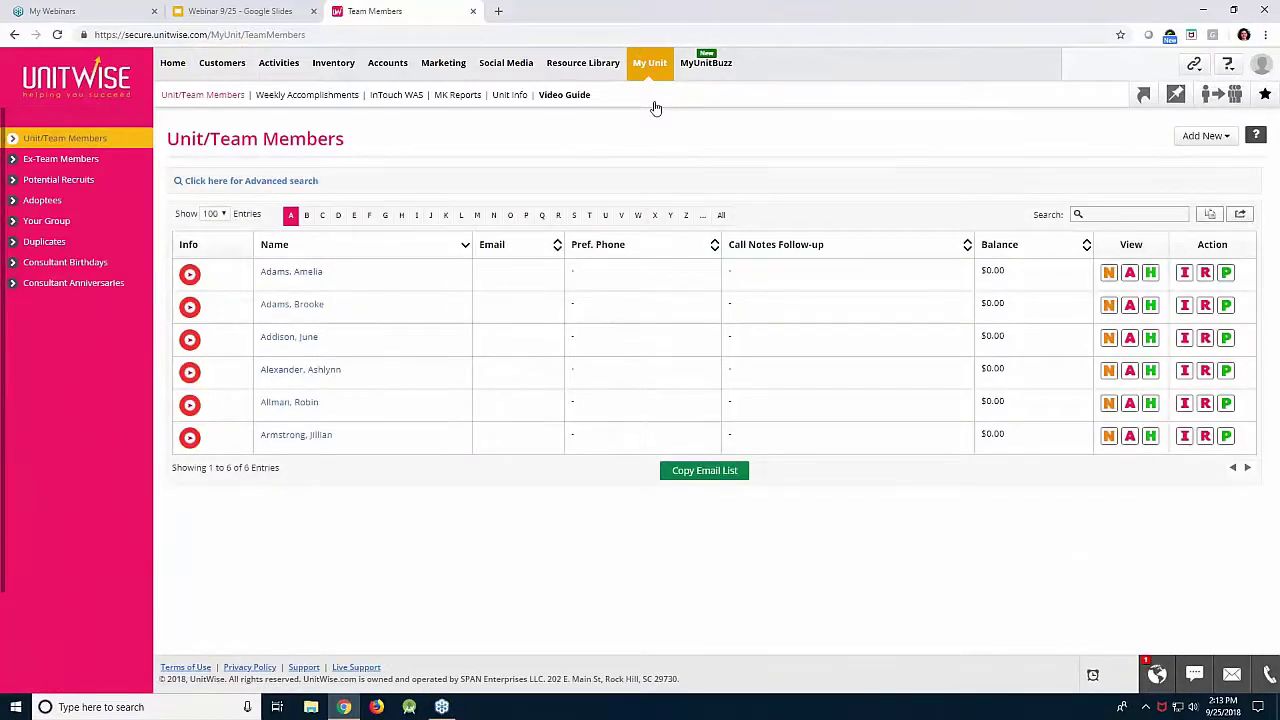
pyautogui.click(318, 436)
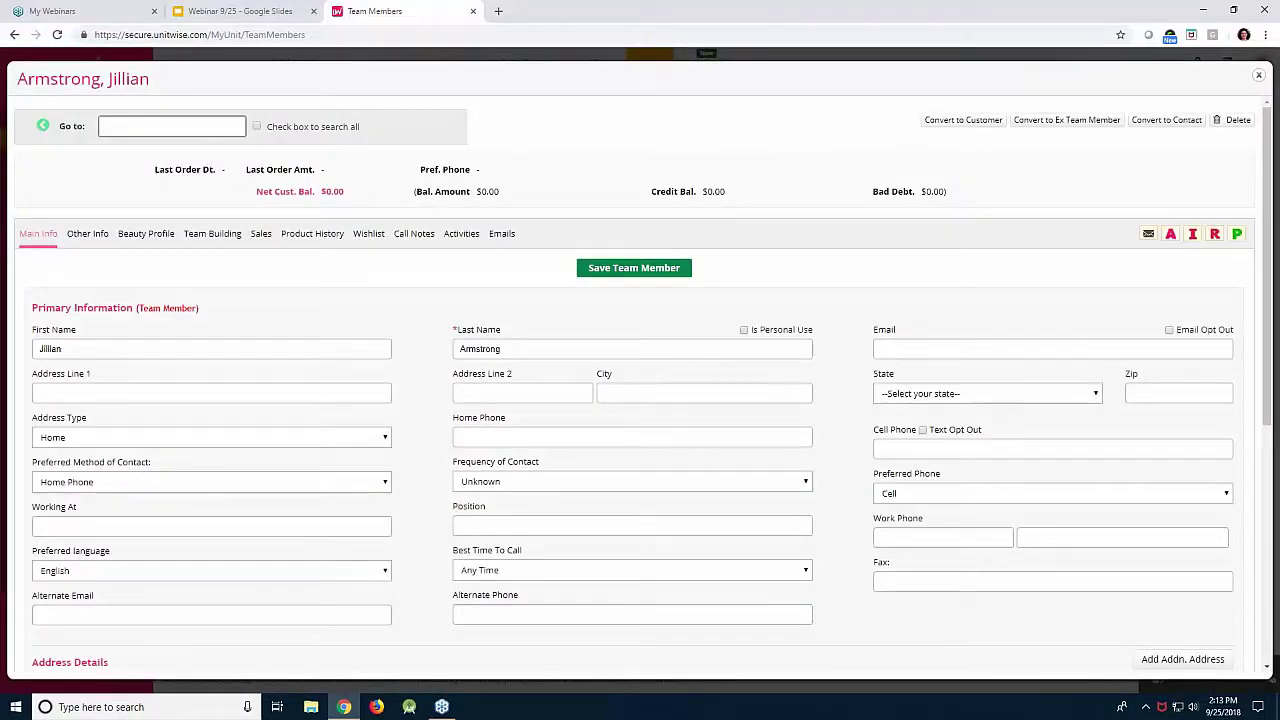
# Fill in the member's email address, street address, city and zip code.
pyautogui.click(955, 349)
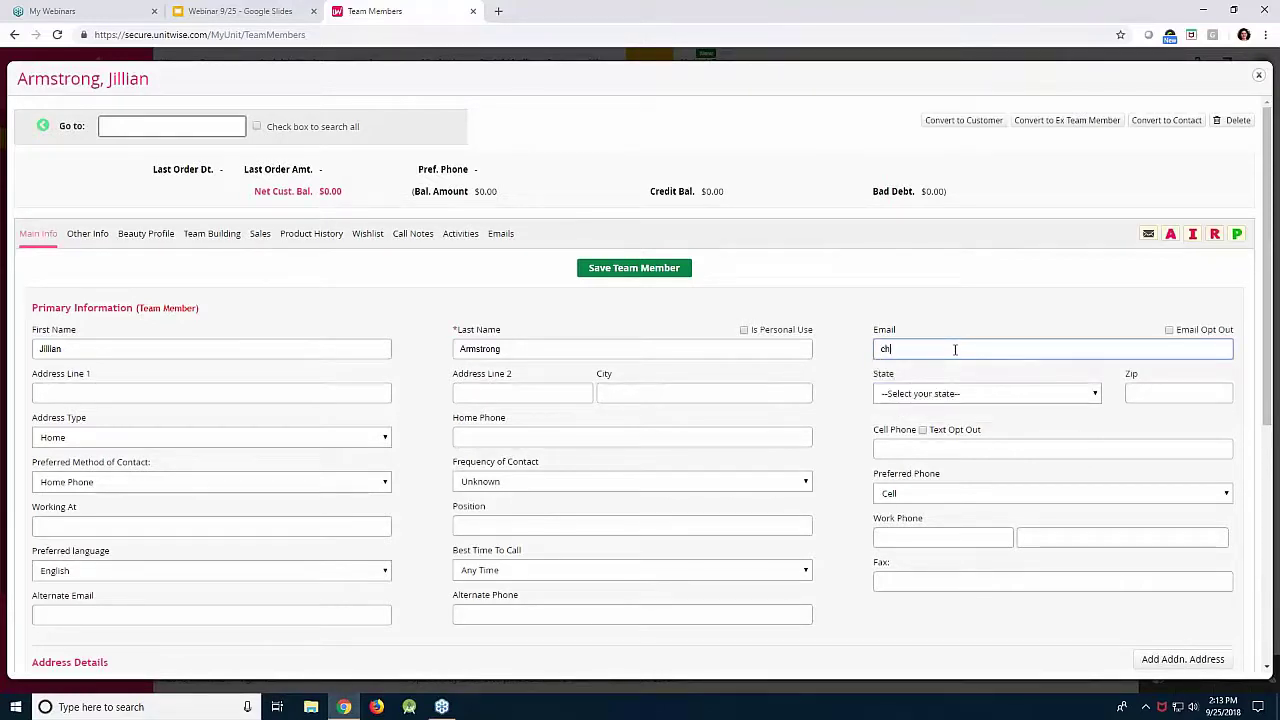
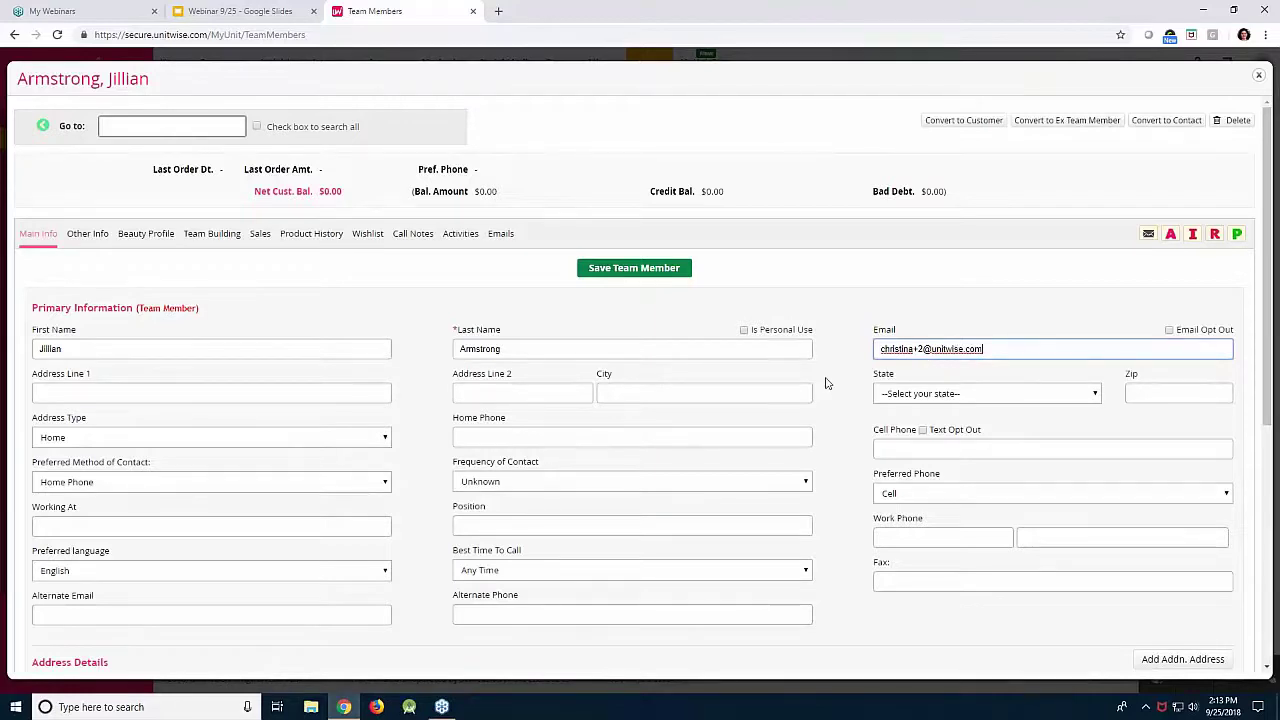
pyautogui.click(381, 394)
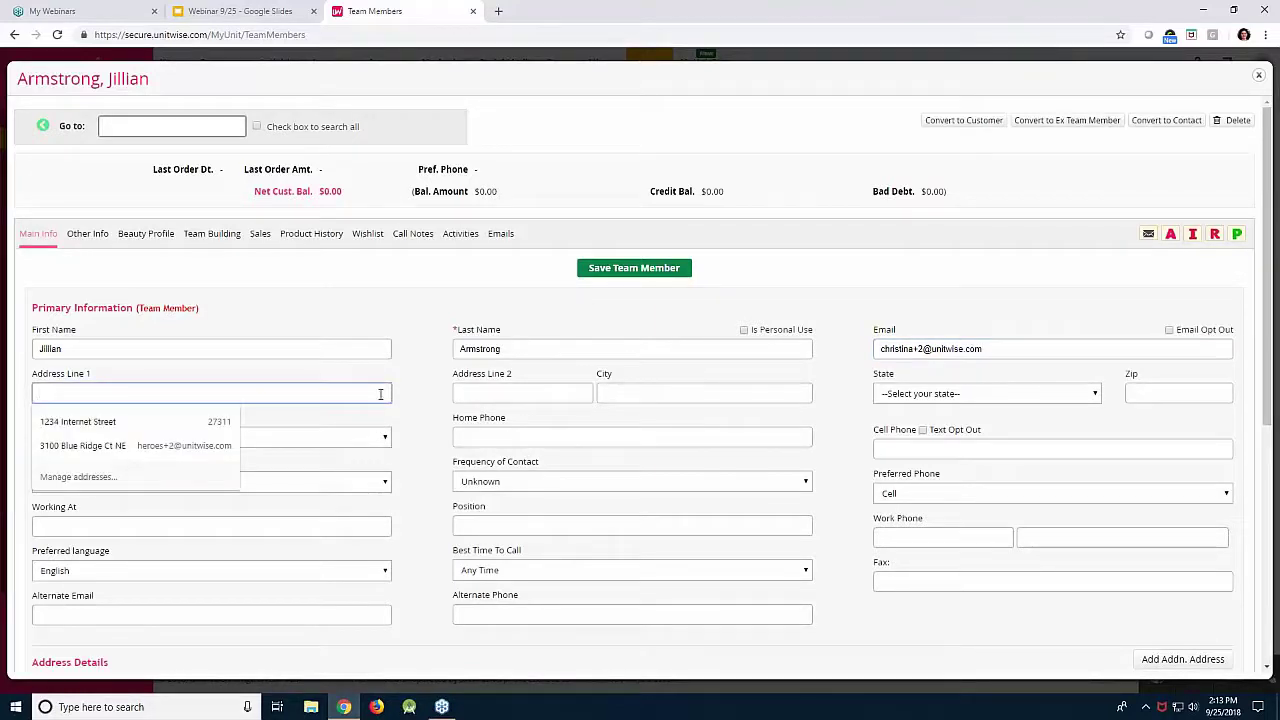
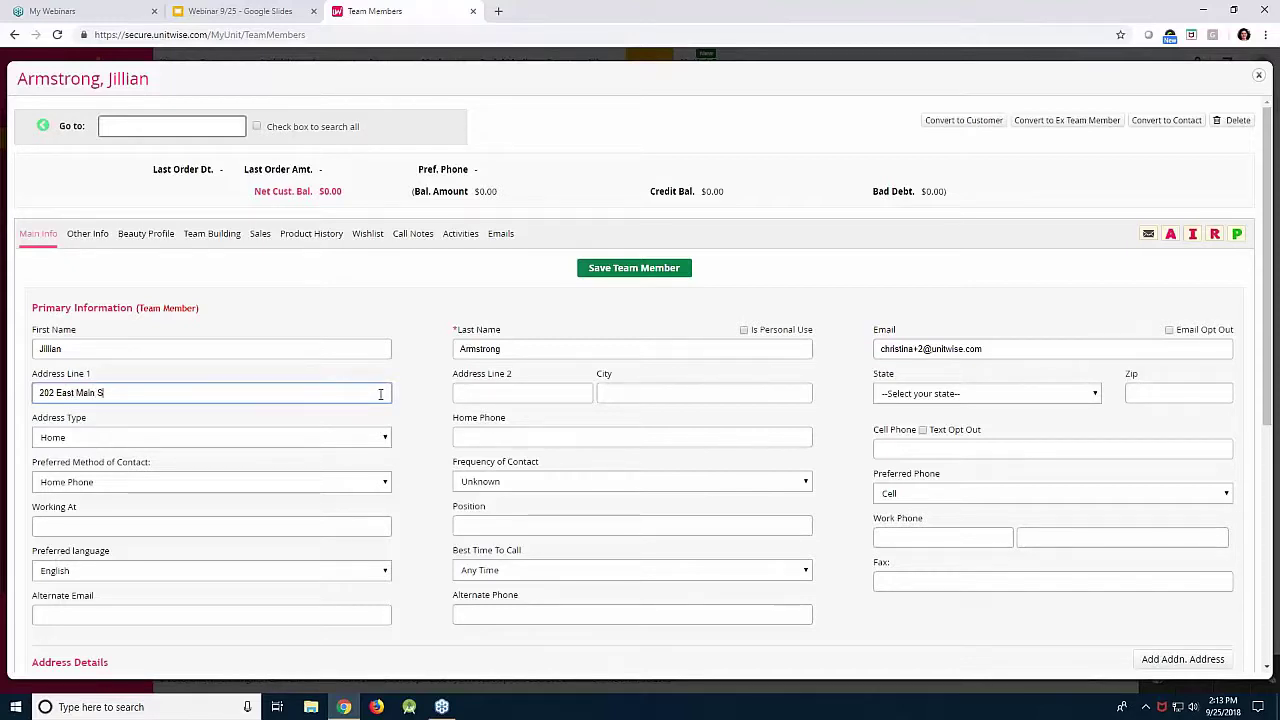
pyautogui.click(616, 395)
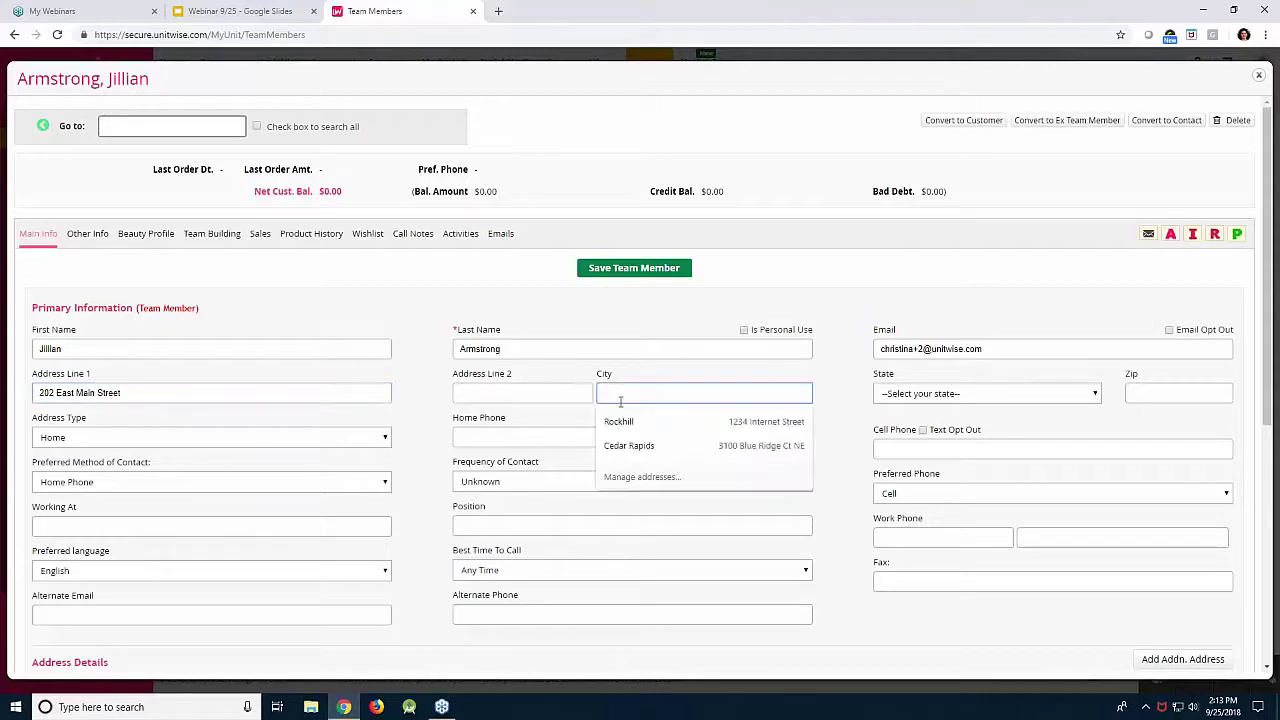
pyautogui.write('Rock Hill')
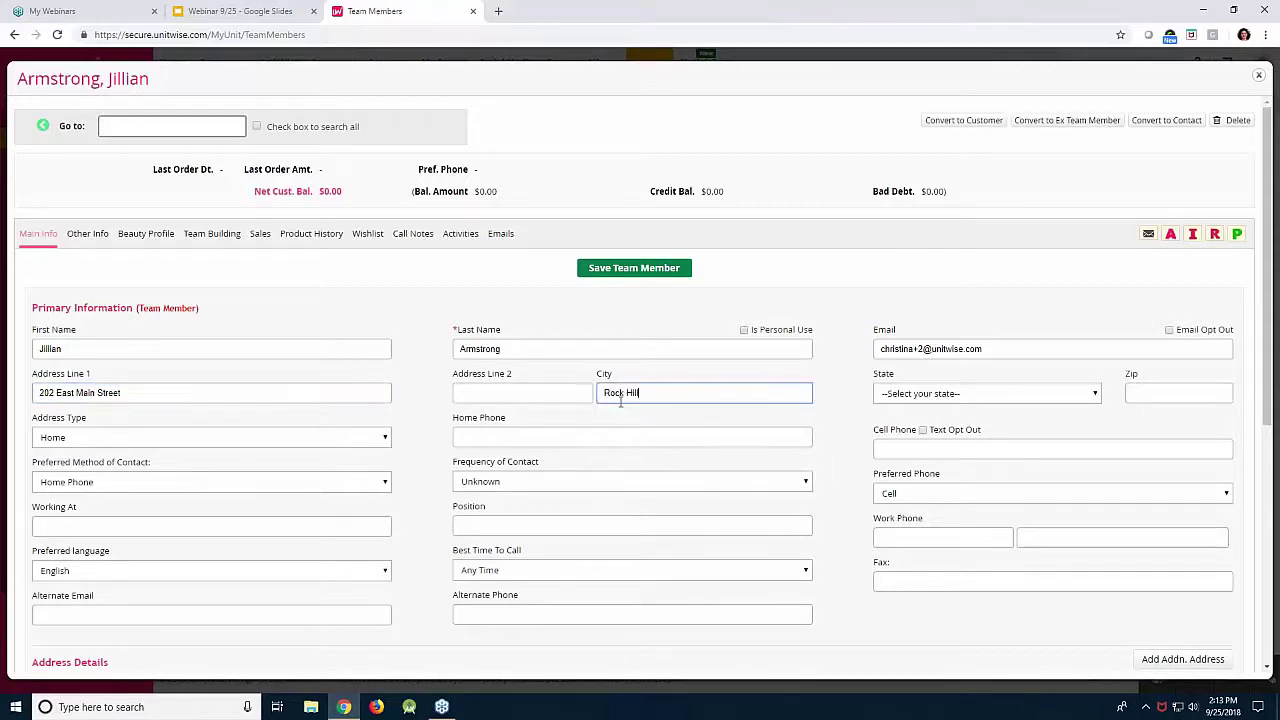
pyautogui.click(1176, 392)
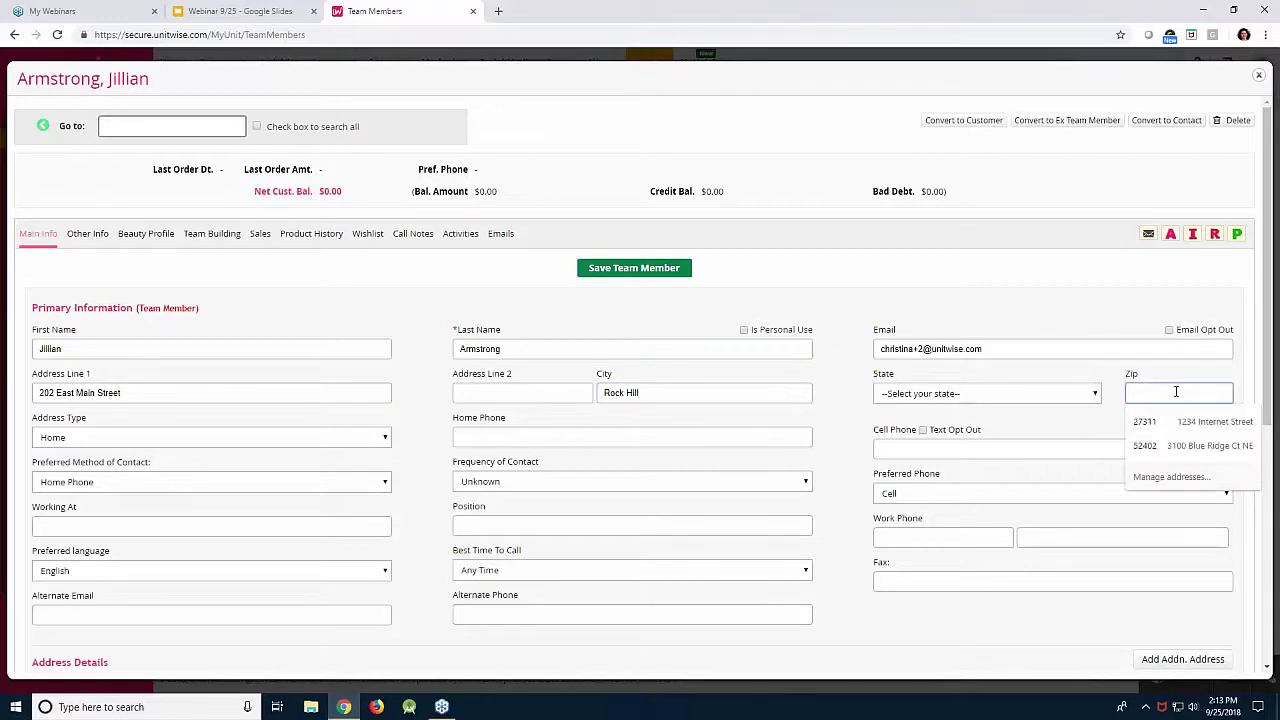
pyautogui.write('29732')
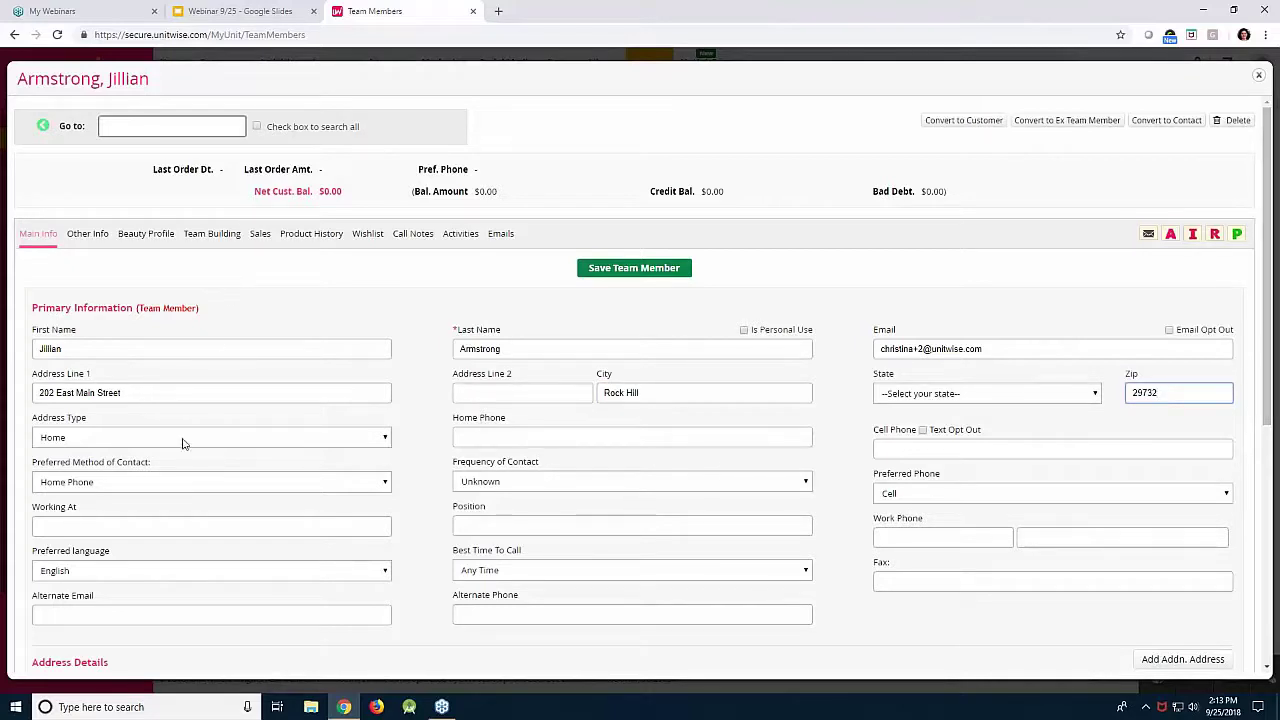
# Enter the member's cell phone number.
pyautogui.click(898, 445)
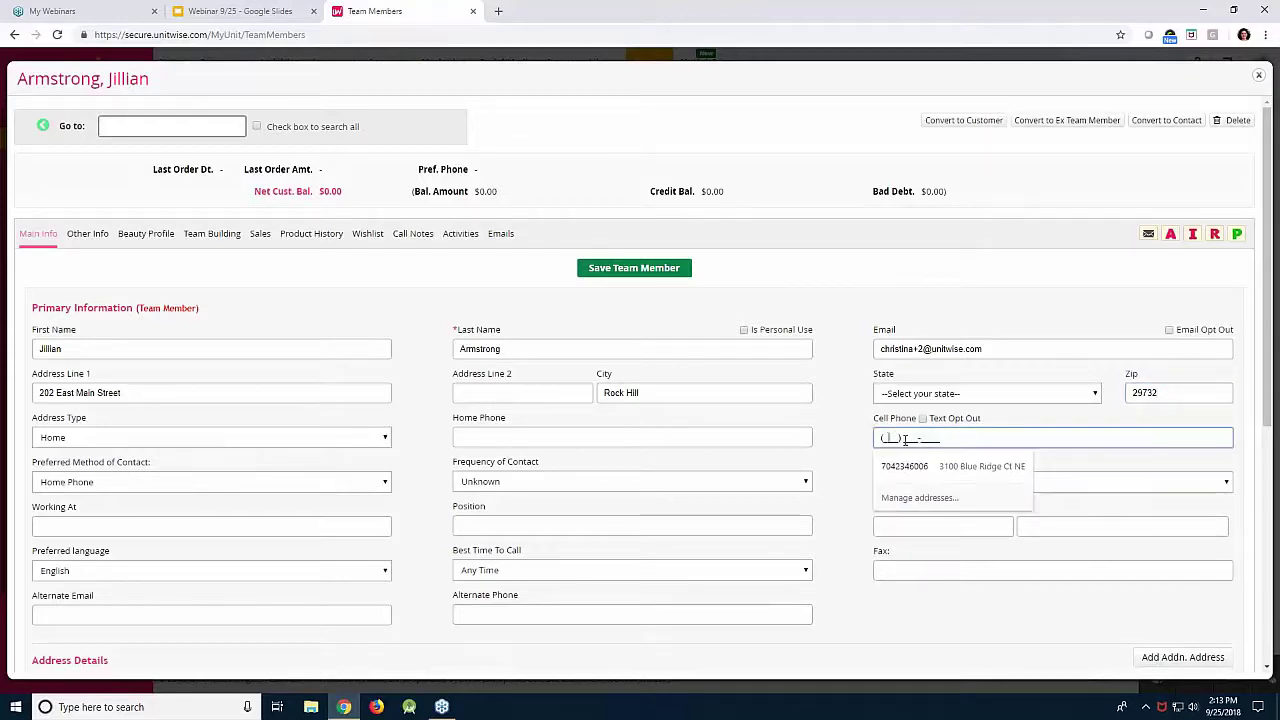
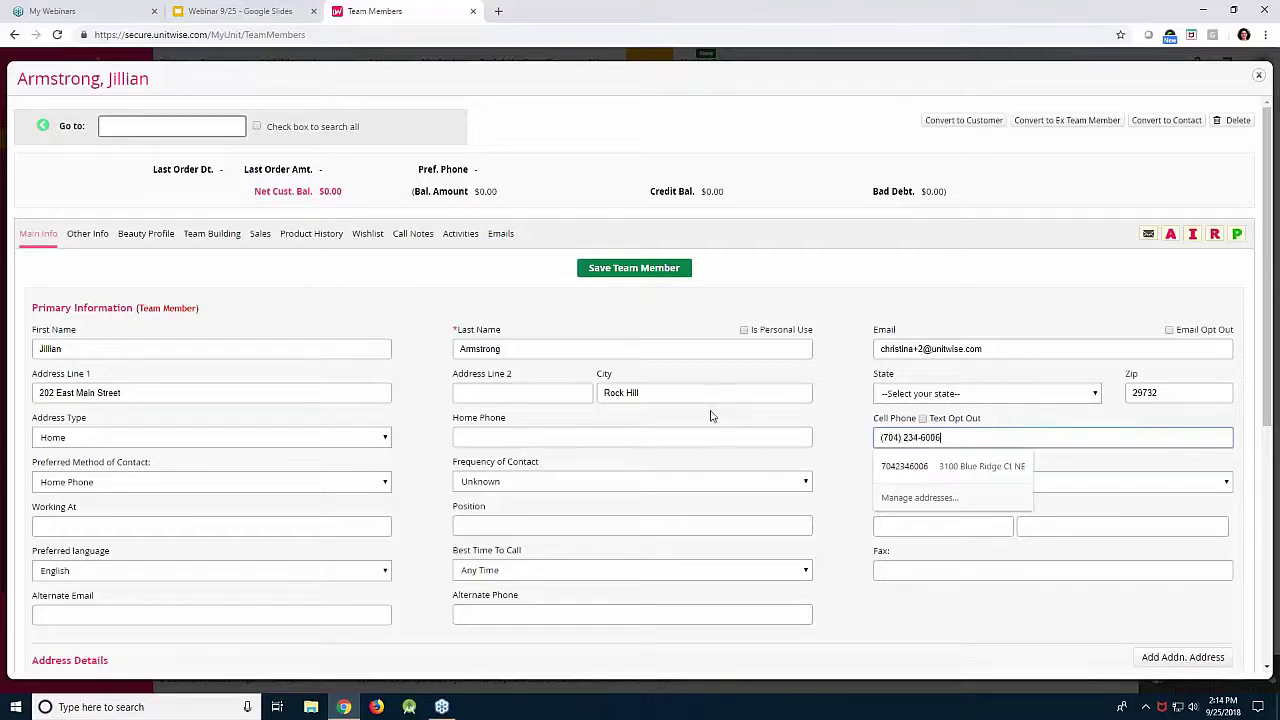
pyautogui.click(222, 240)
pyautogui.click(222, 238)
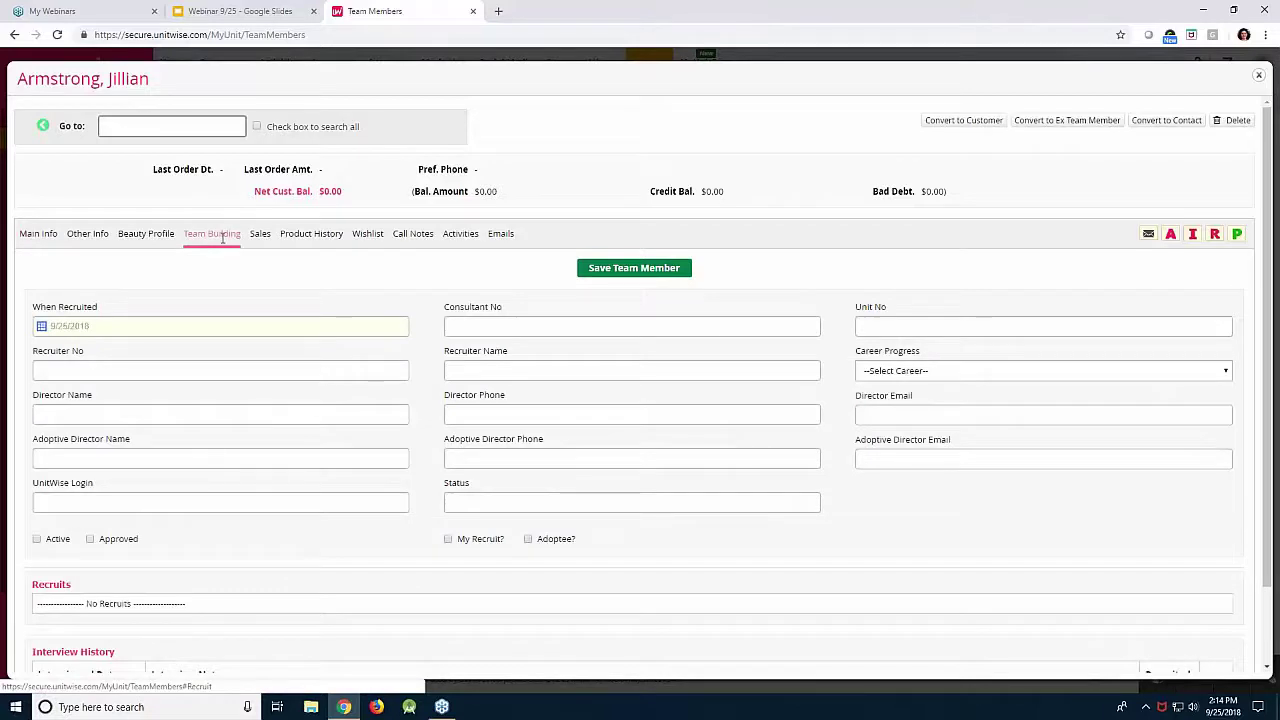
# Set the recruitment date to 09/25/2018, enter the consultant number, and set Career Progress to Consultant.
pyautogui.click(93, 328)
pyautogui.click(97, 456)
pyautogui.click(483, 326)
pyautogui.write('103')
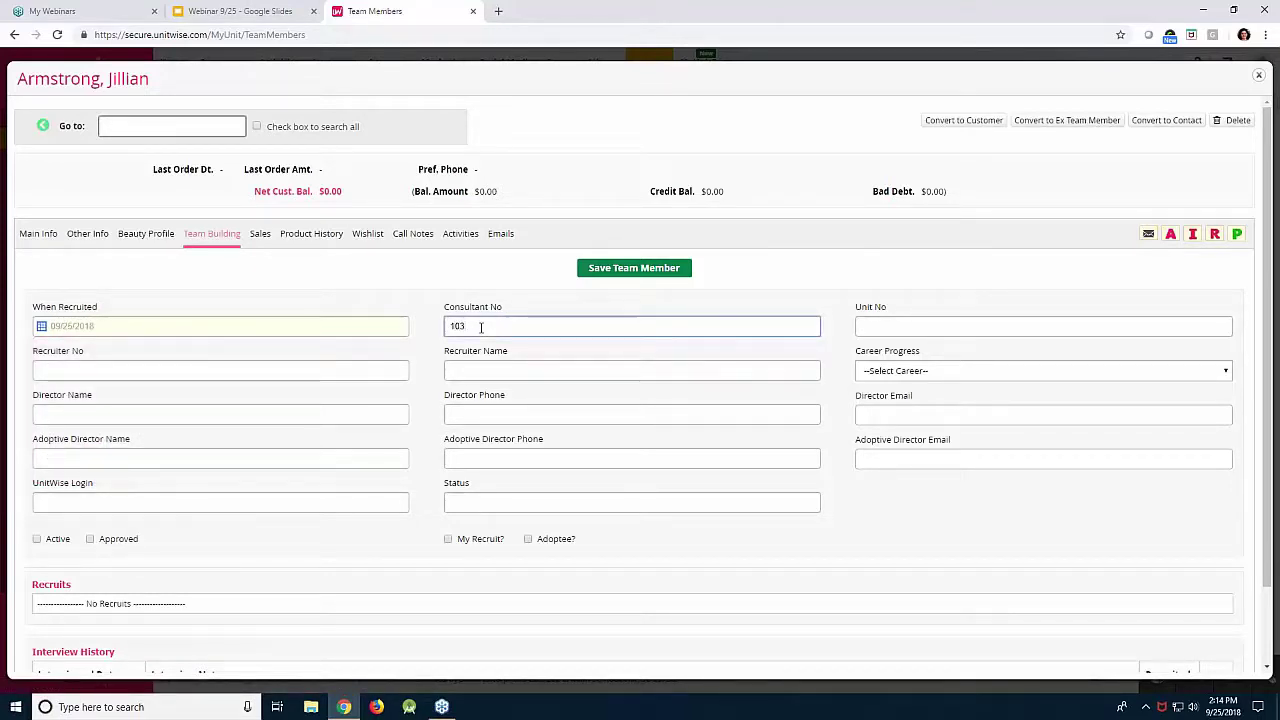
pyautogui.write('119')
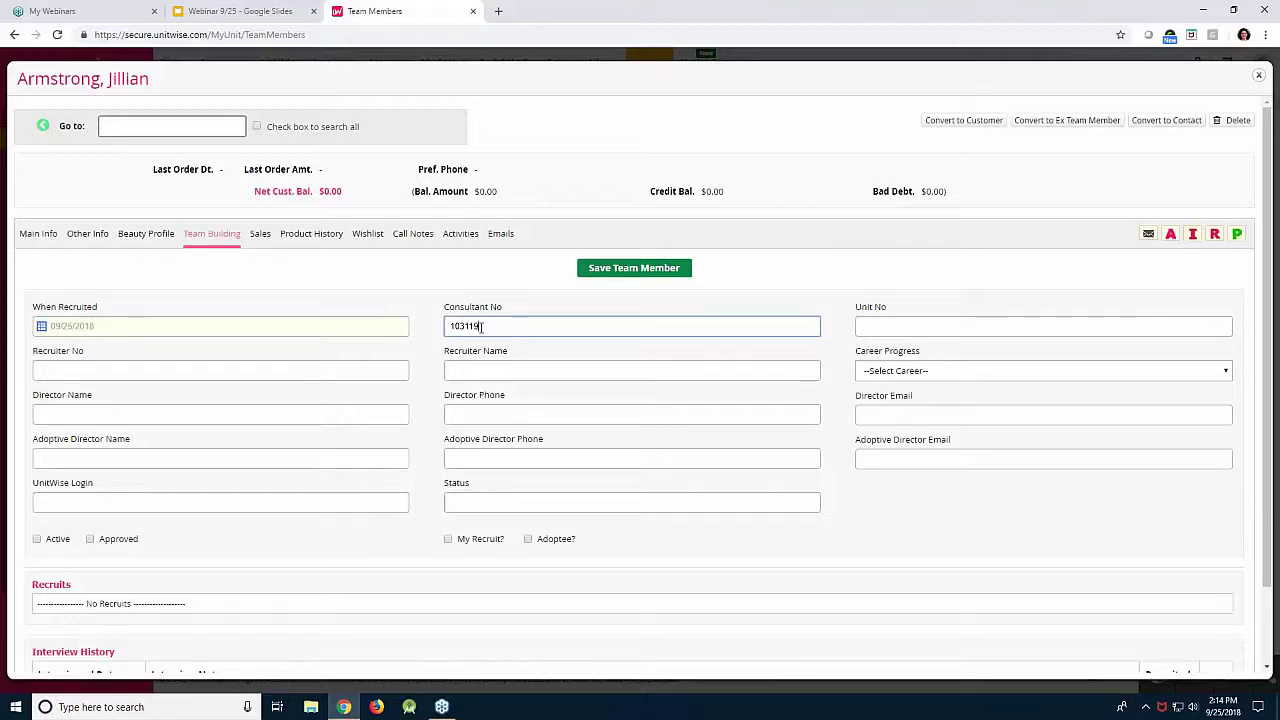
pyautogui.click(882, 370)
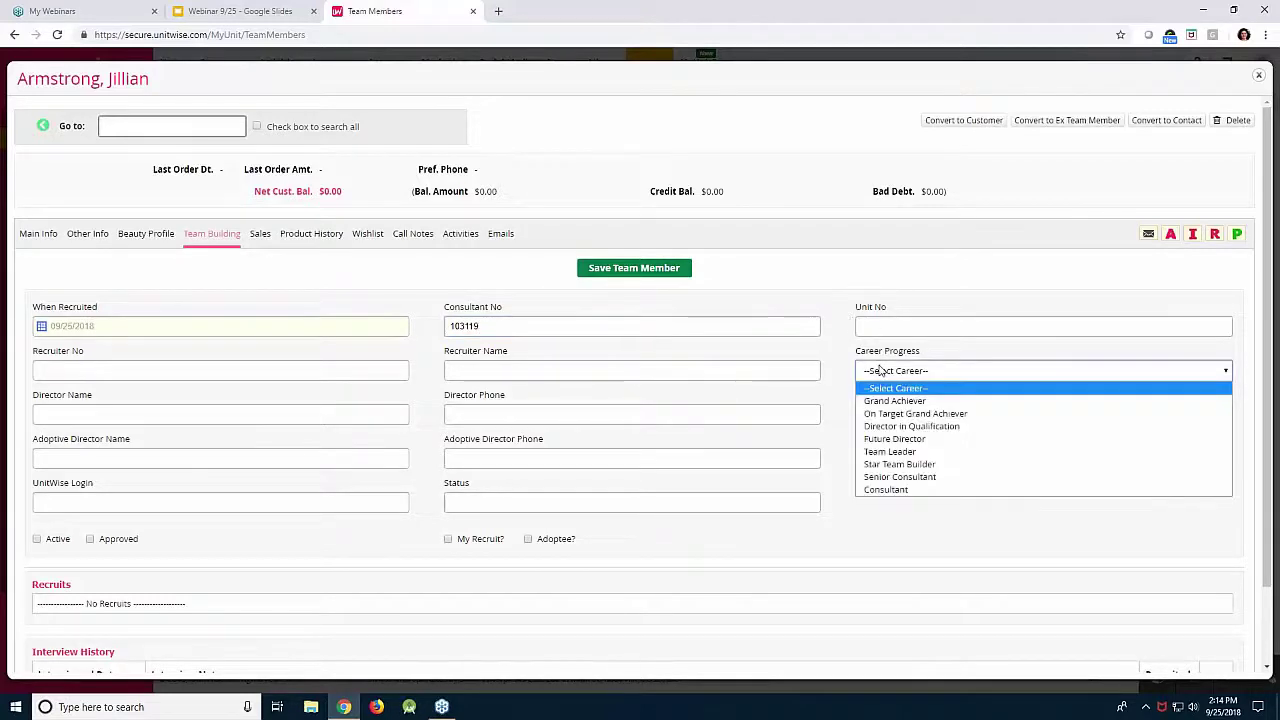
pyautogui.click(898, 490)
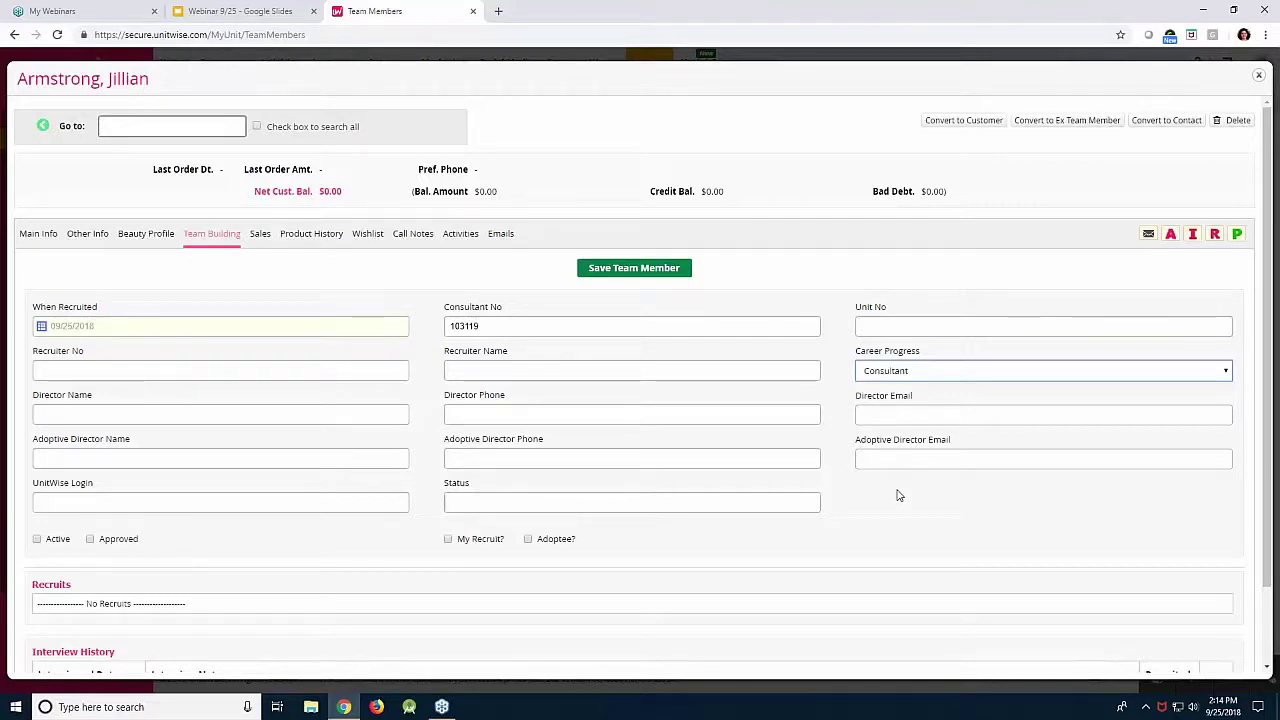
# Enter the recruiter's number and the recruiter's name.
pyautogui.click(364, 370)
pyautogui.write('92518')
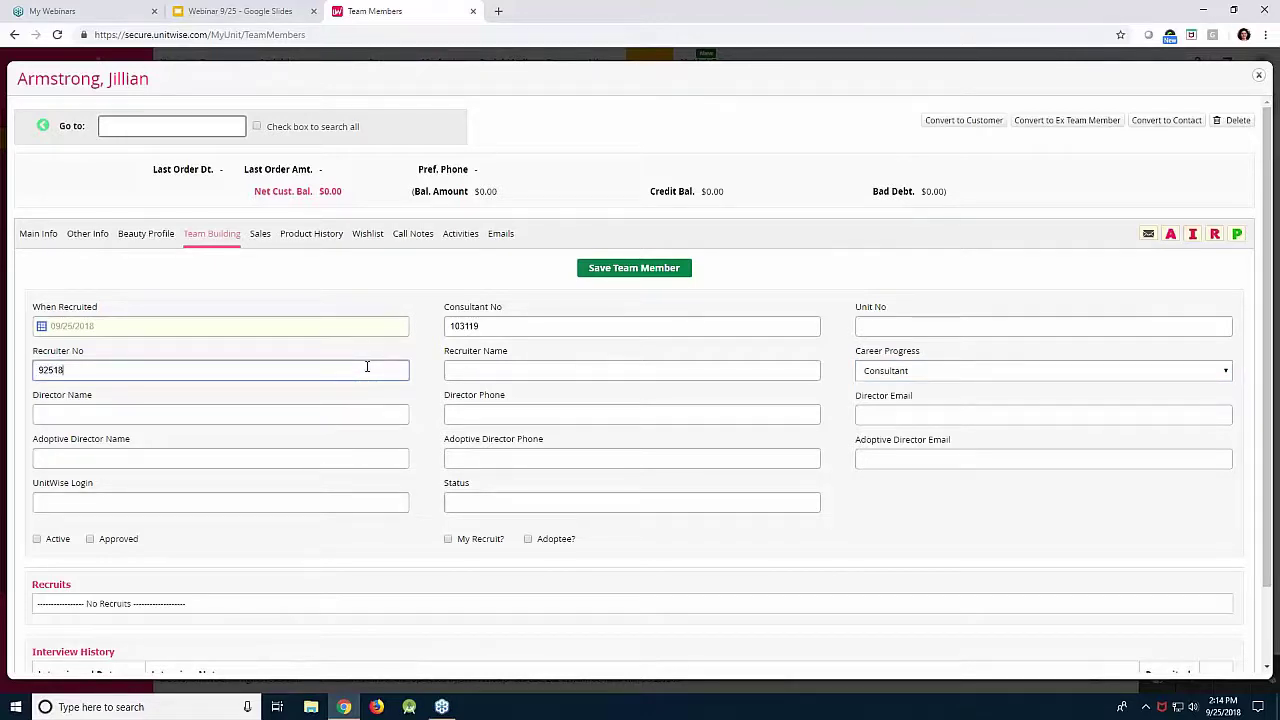
pyautogui.click(469, 368)
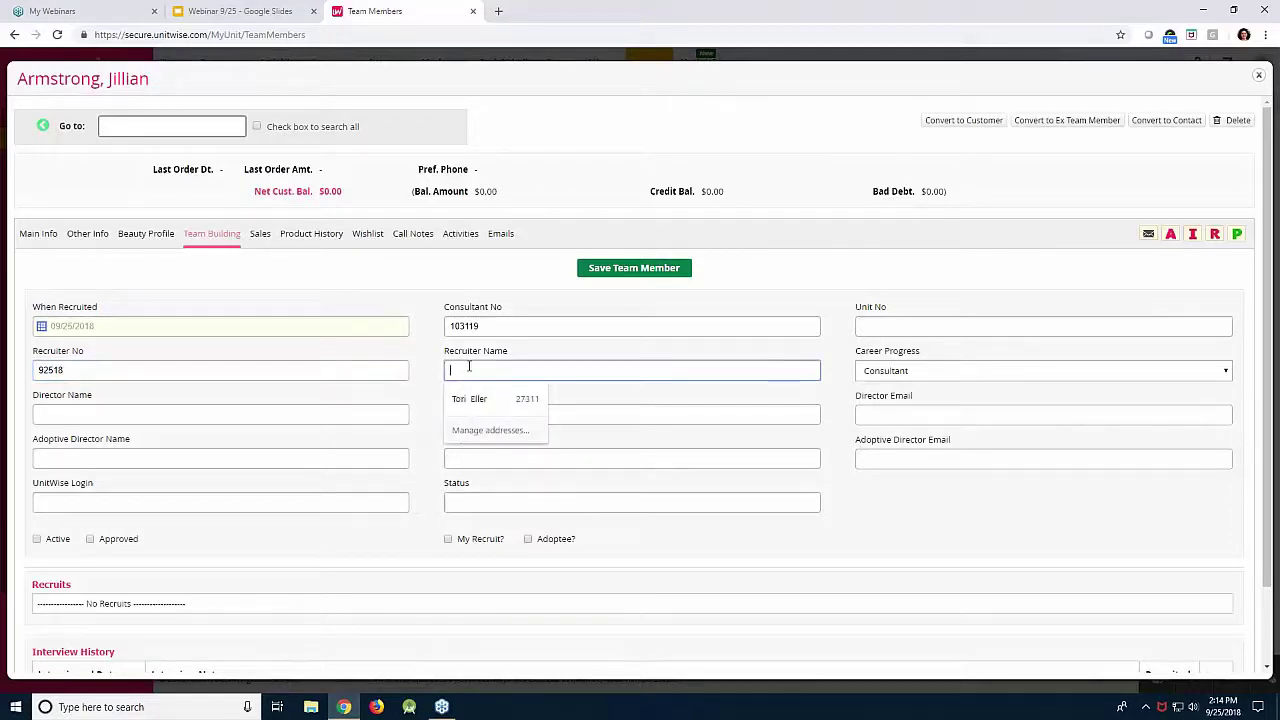
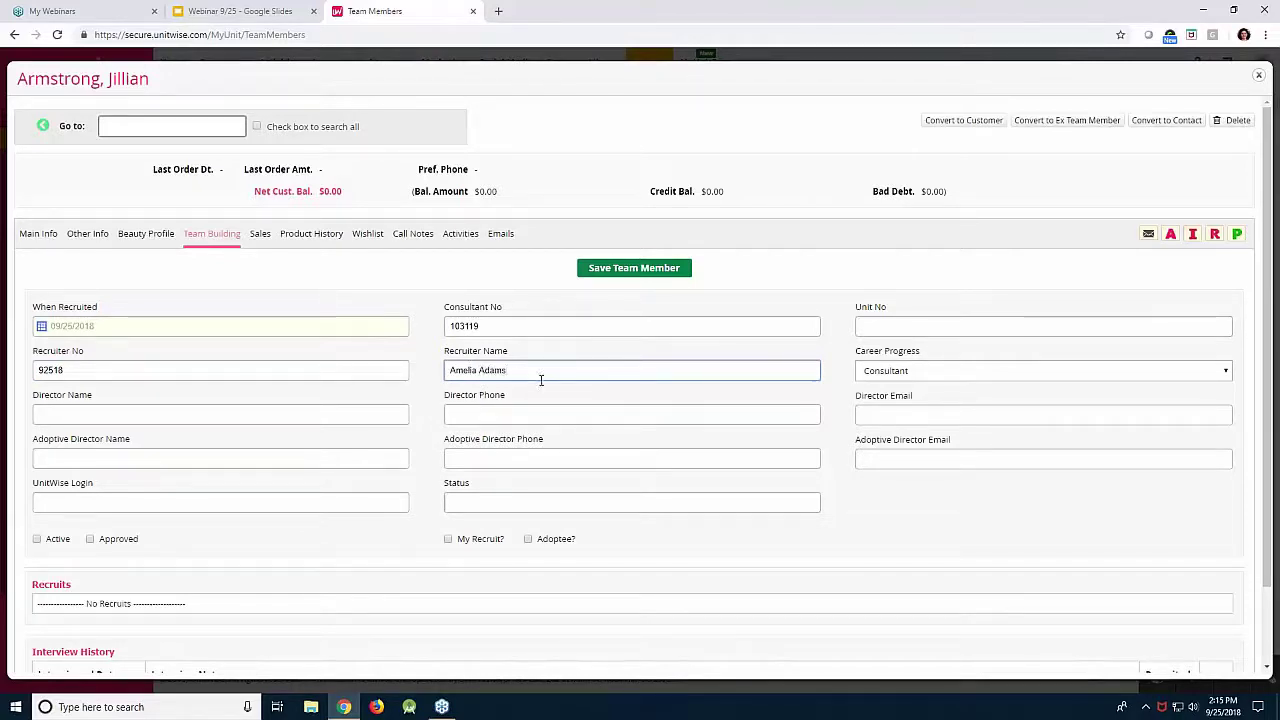
# Save the member, then confirm the recruiter's Recruits table lists the new recruit.
pyautogui.click(607, 273)
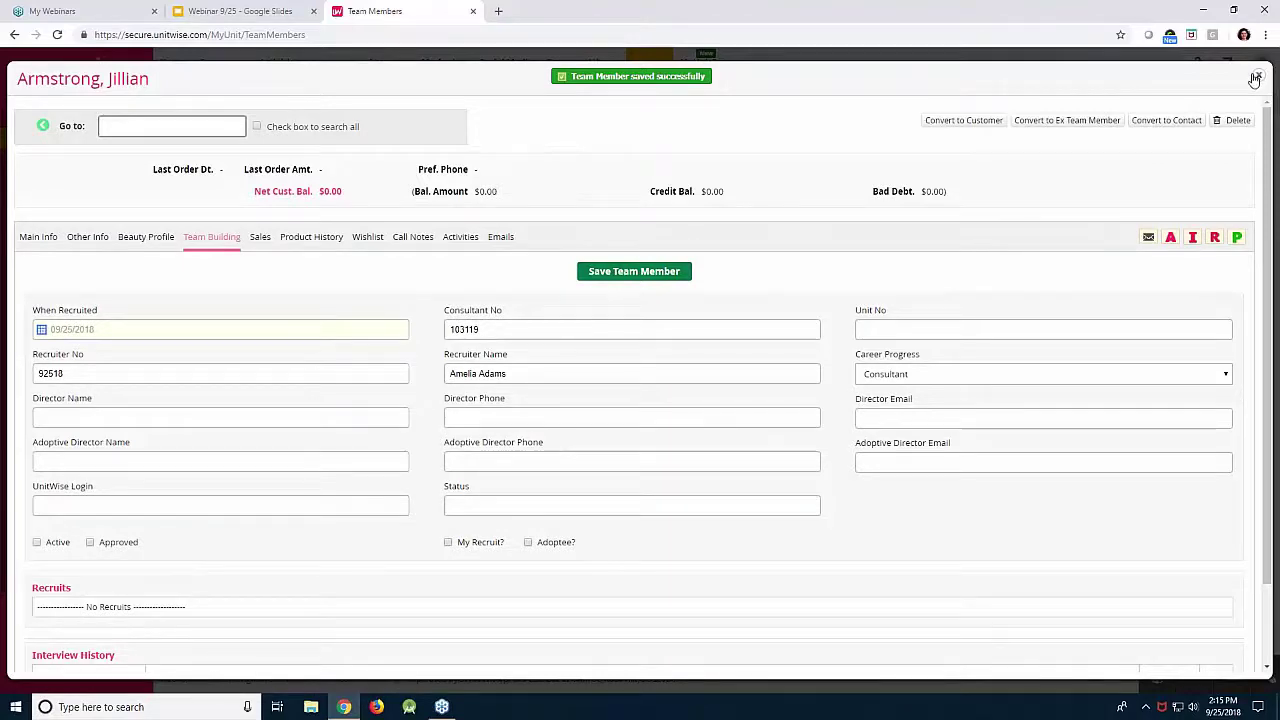
pyautogui.click(1258, 77)
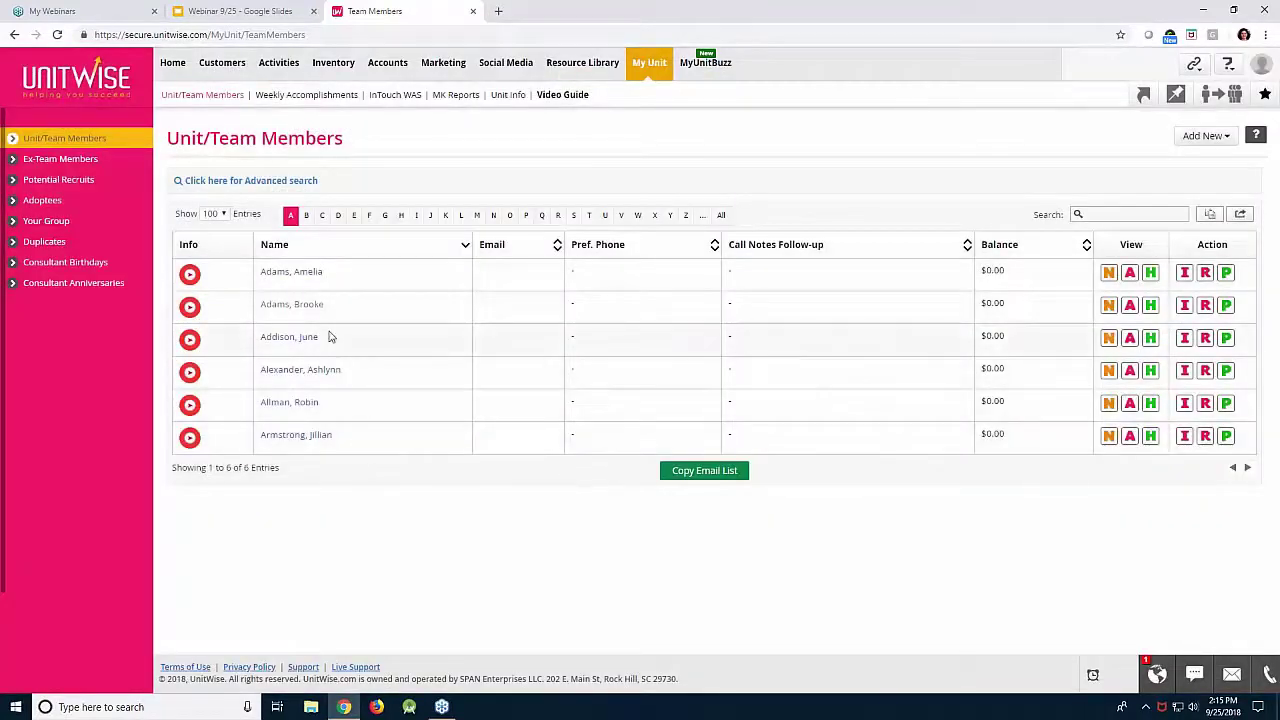
pyautogui.click(312, 275)
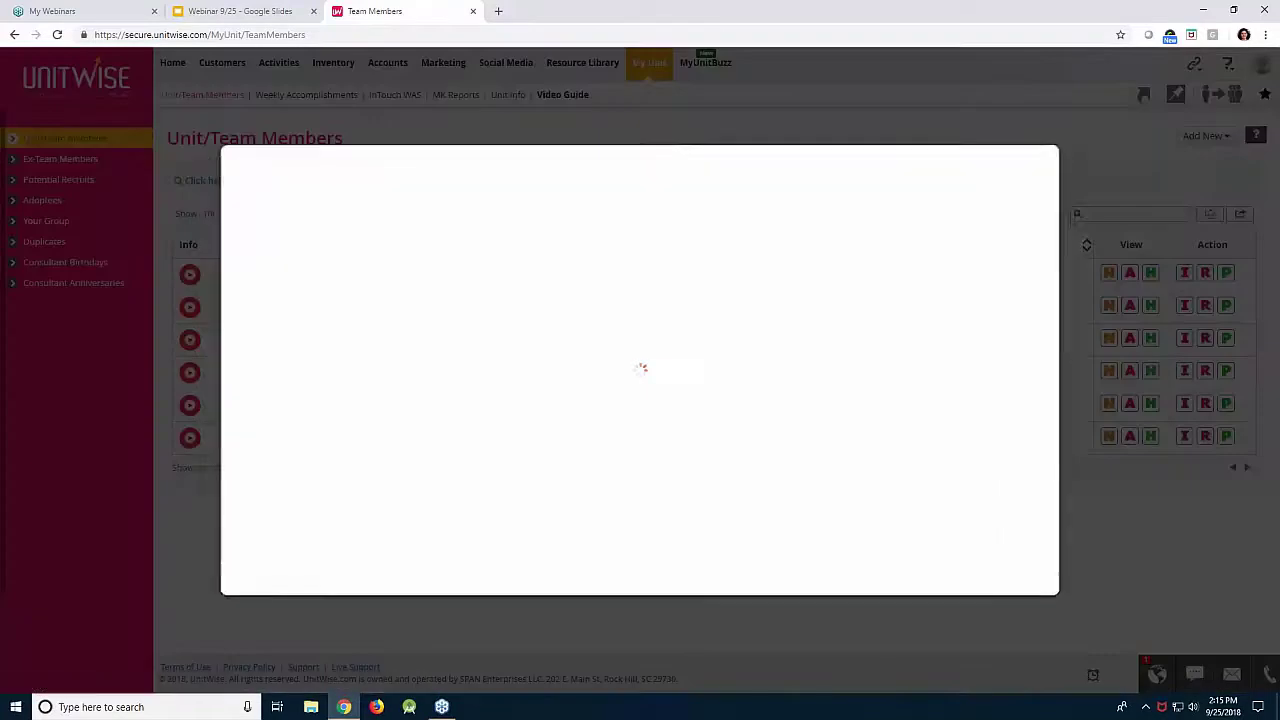
pyautogui.click(228, 238)
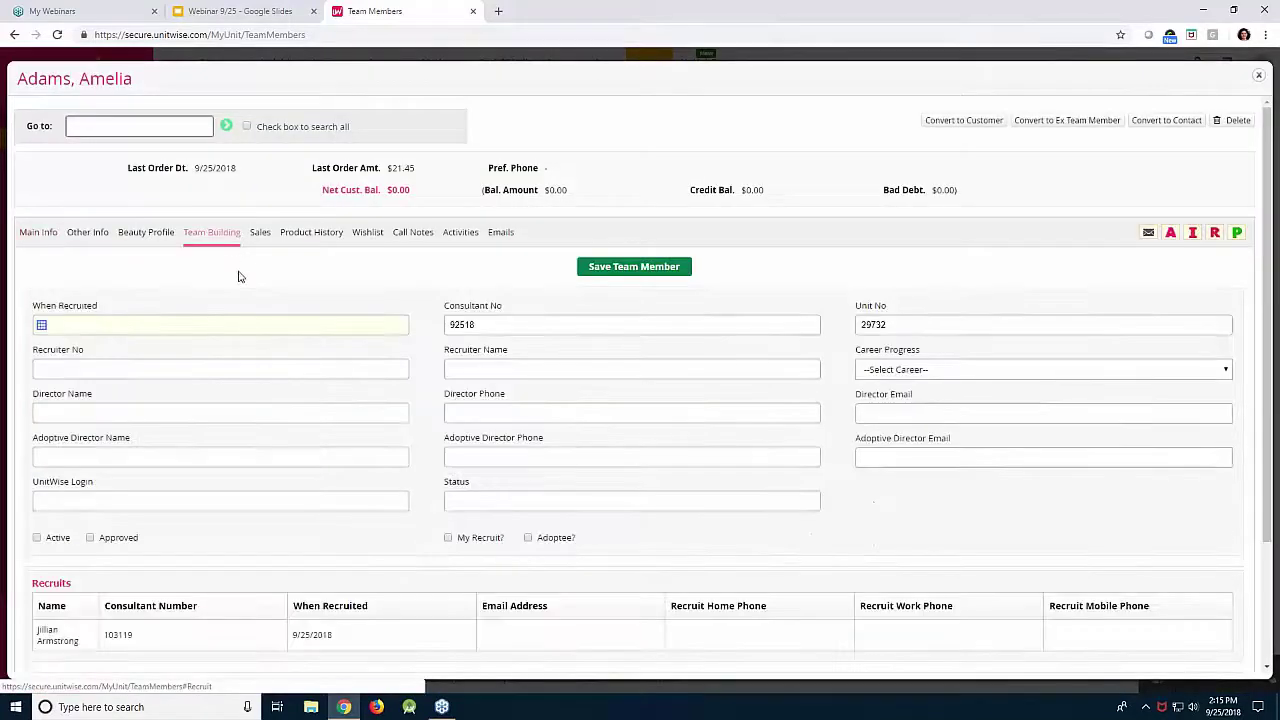
pyautogui.scroll(-2, 160, 546)
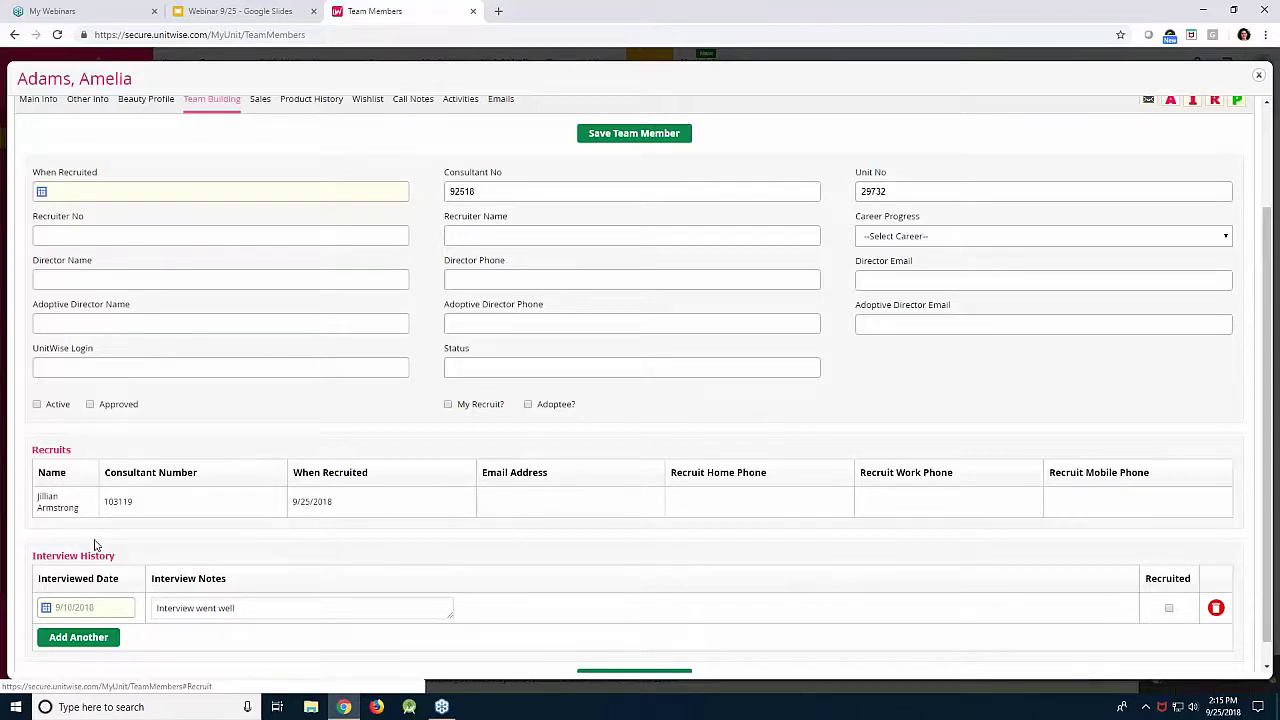
pyautogui.click(1257, 79)
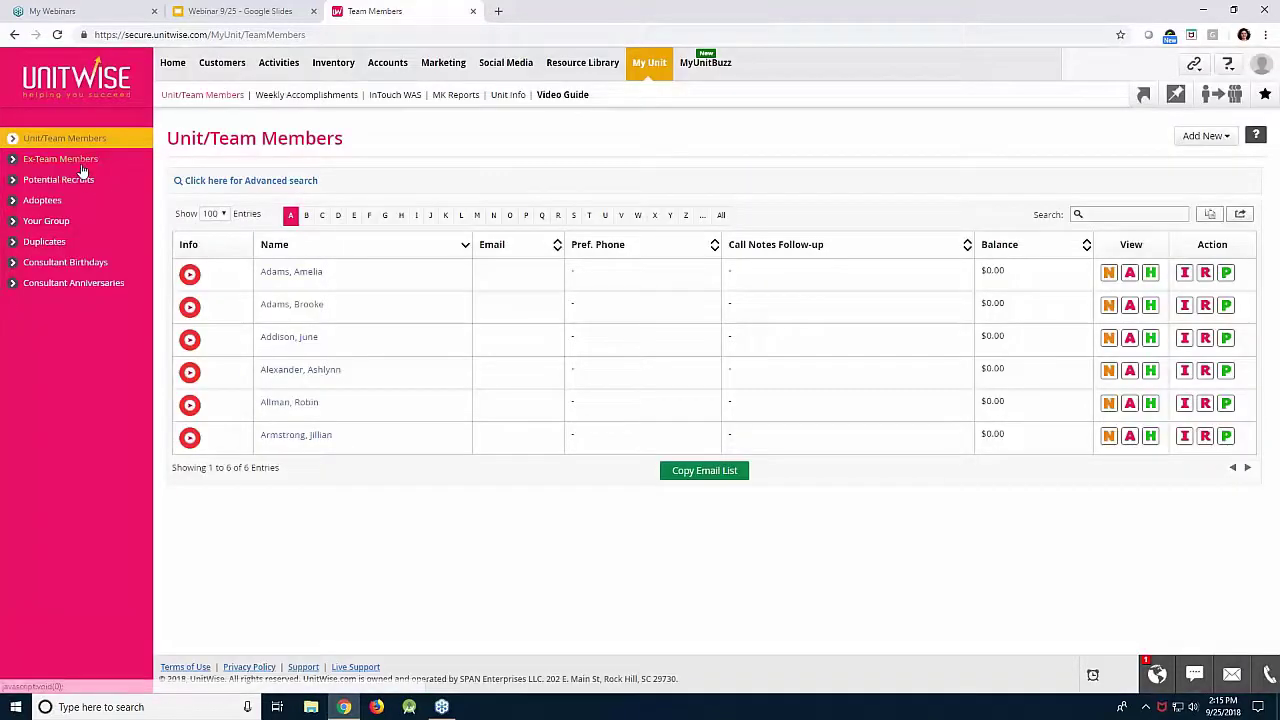
# Browse the Ex-Team Members, Potential Recruits, Adoptees, Consultant Birthdays and Consultant Anniversaries lists.
pyautogui.click(82, 165)
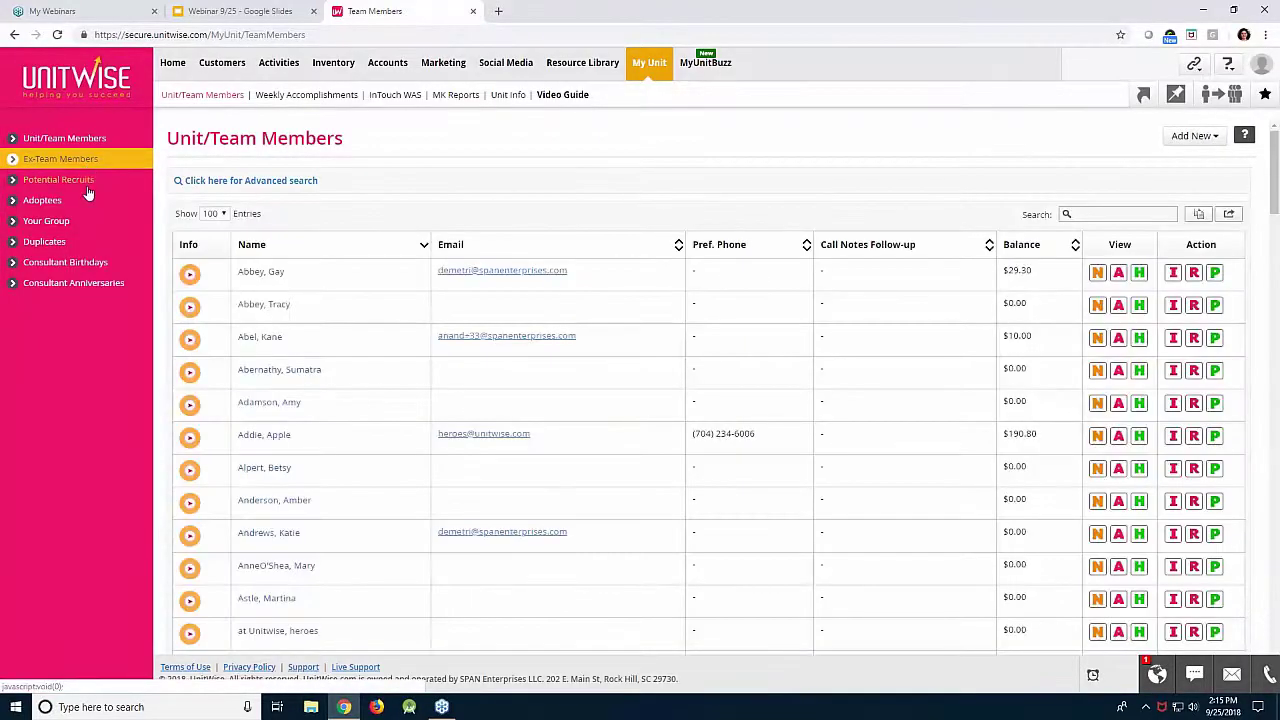
pyautogui.click(87, 187)
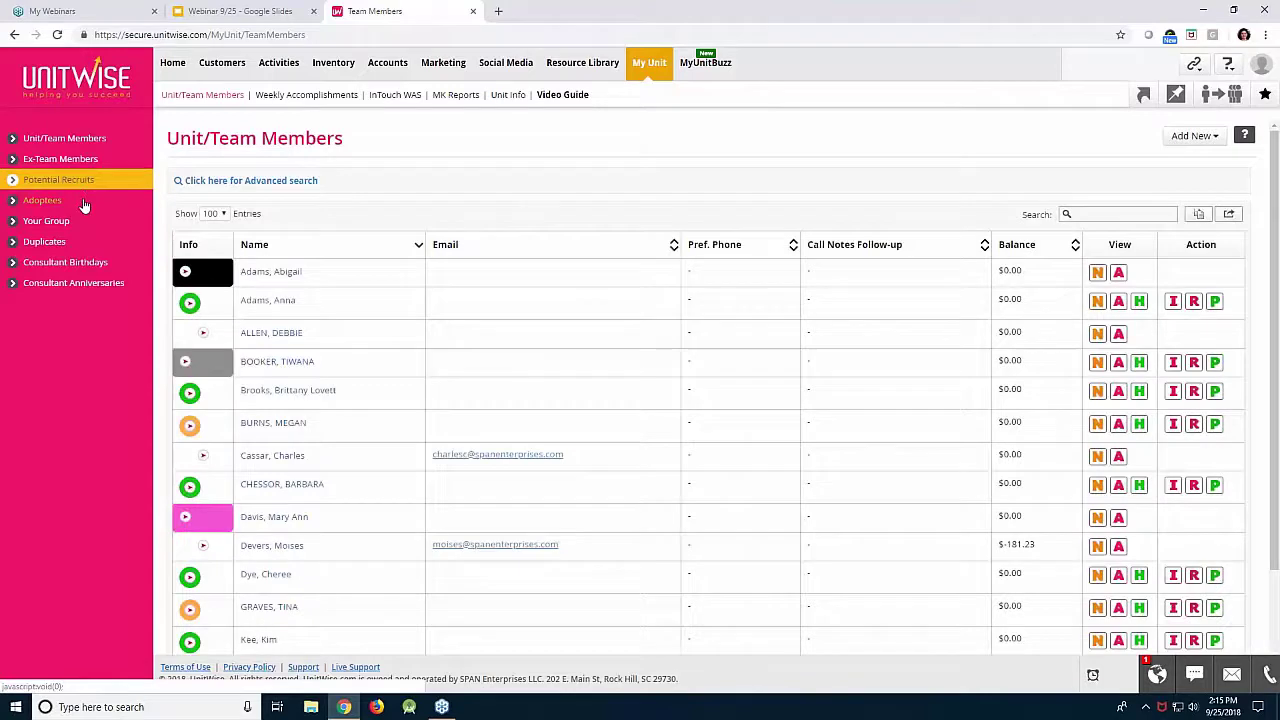
pyautogui.click(85, 204)
pyautogui.click(86, 264)
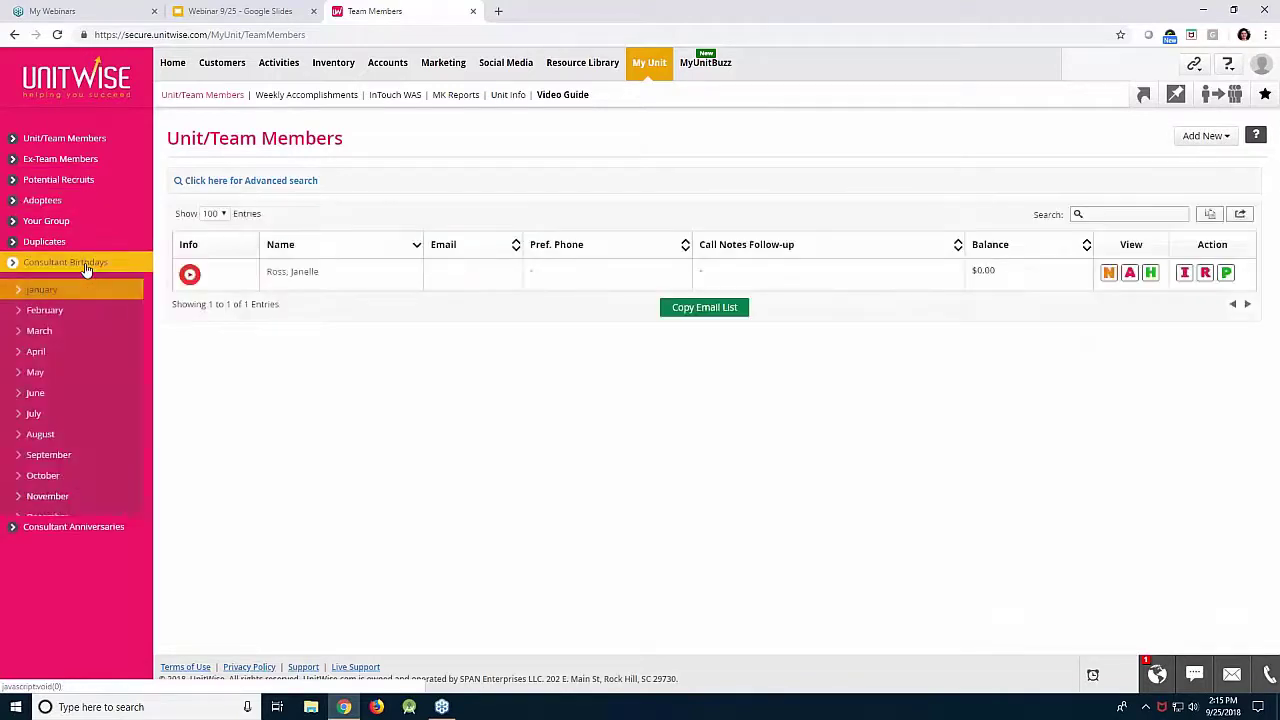
pyautogui.click(80, 546)
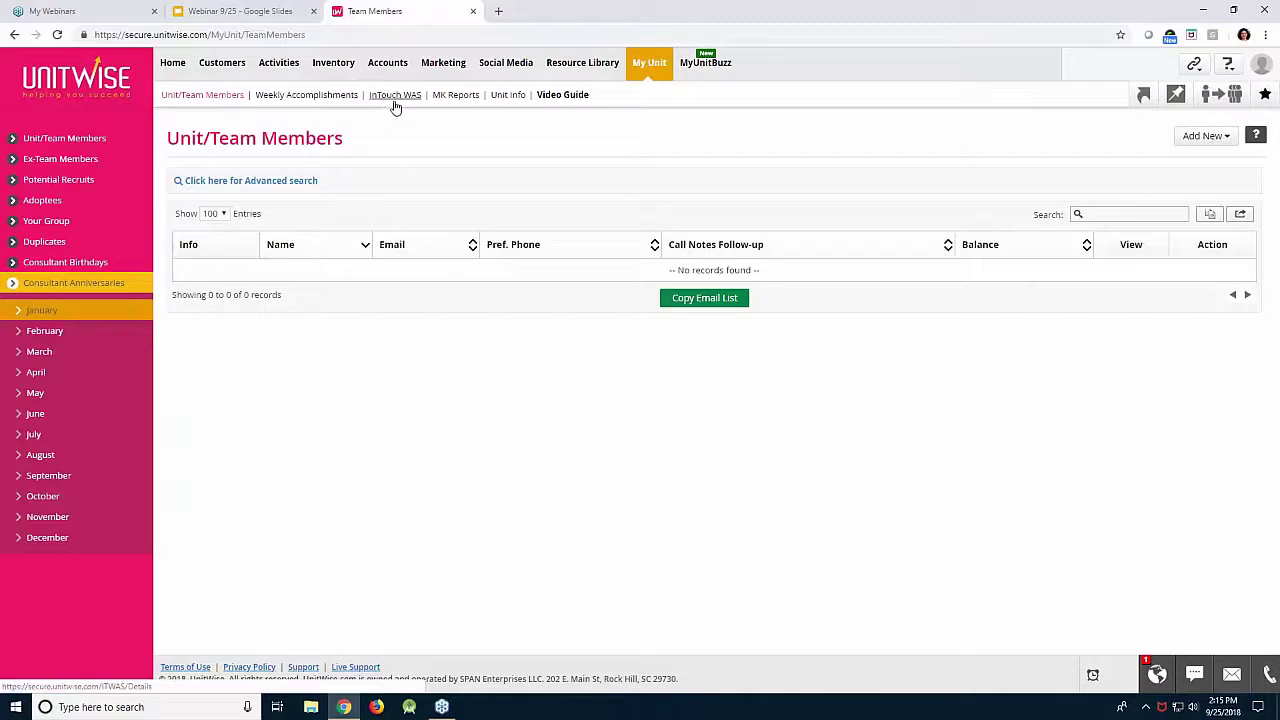
# View the InTouch WAS sale details for the week of 9/17/2018 - 9/23/2018.
pyautogui.click(394, 100)
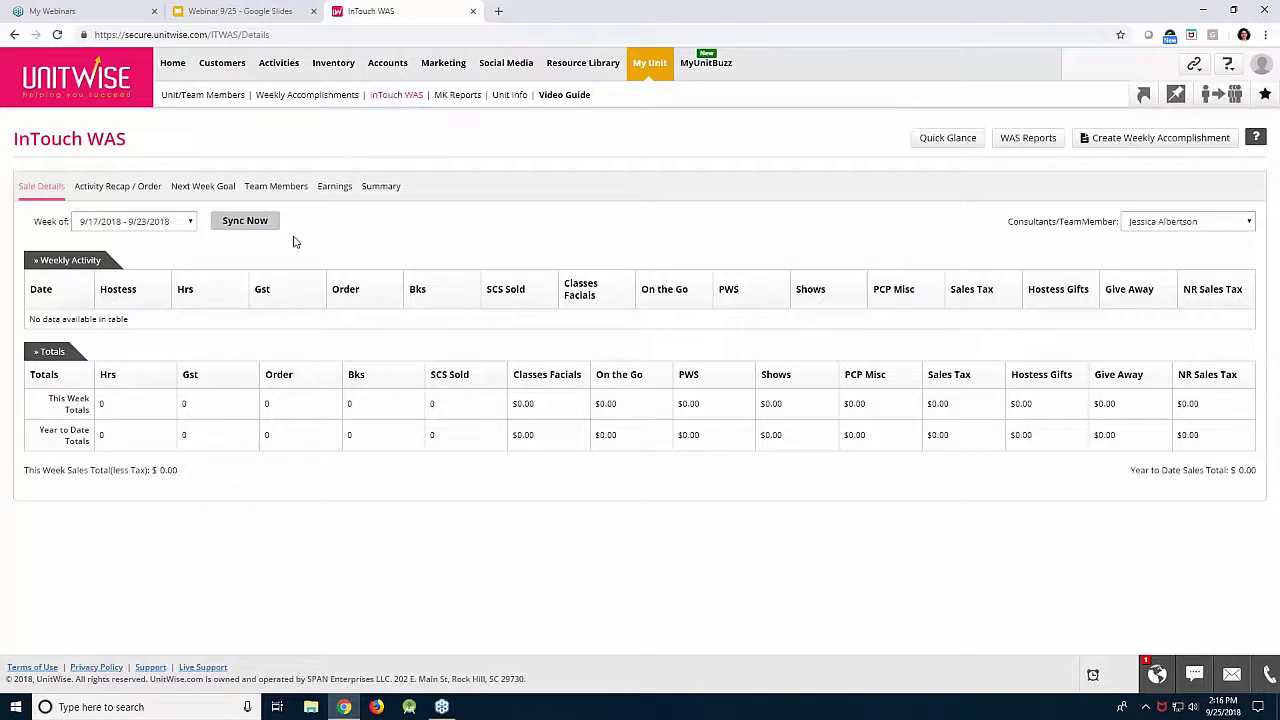
pyautogui.click(178, 226)
pyautogui.click(178, 229)
pyautogui.click(340, 75)
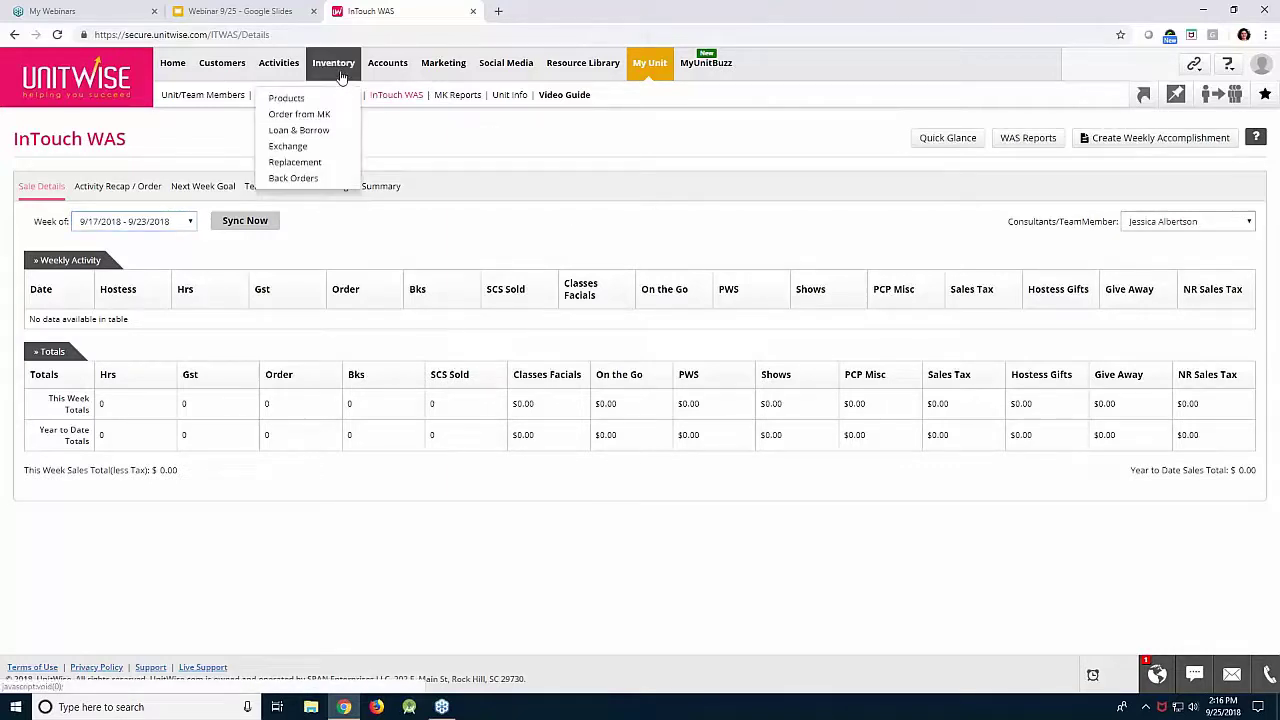
# Go to Inventory's Loan & Borrow records and start a new loan.
pyautogui.click(333, 141)
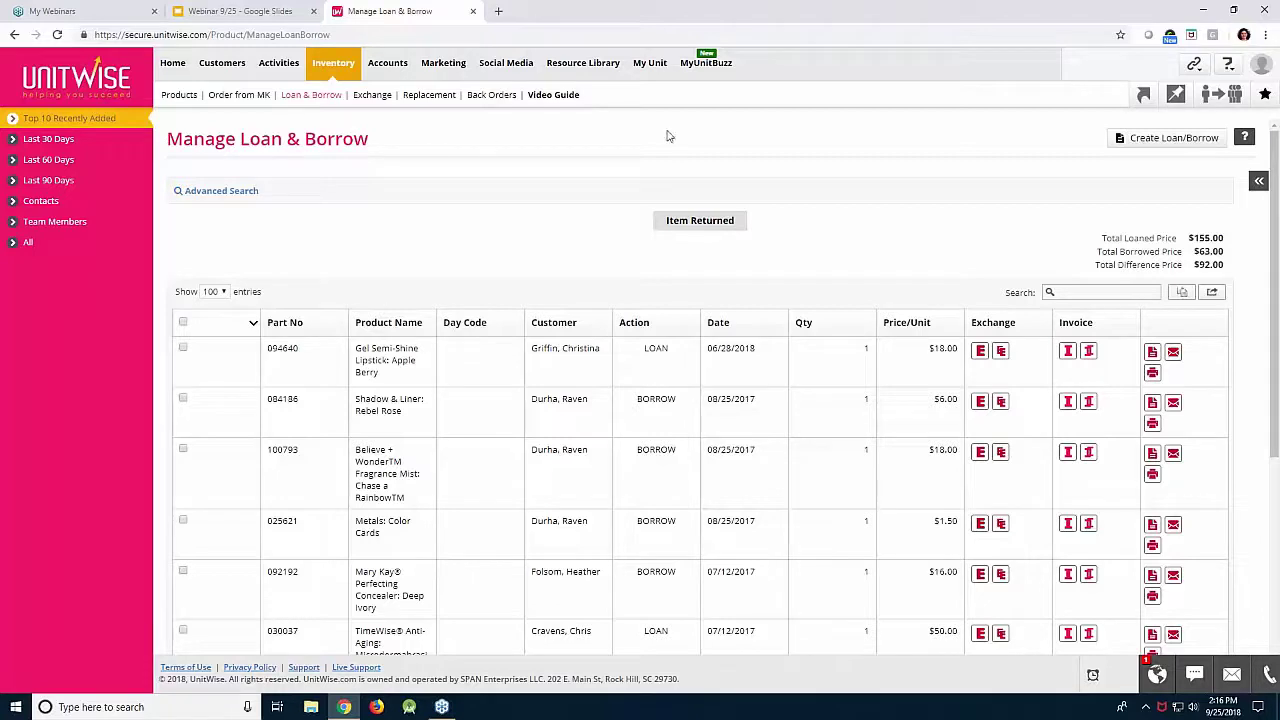
pyautogui.click(1172, 138)
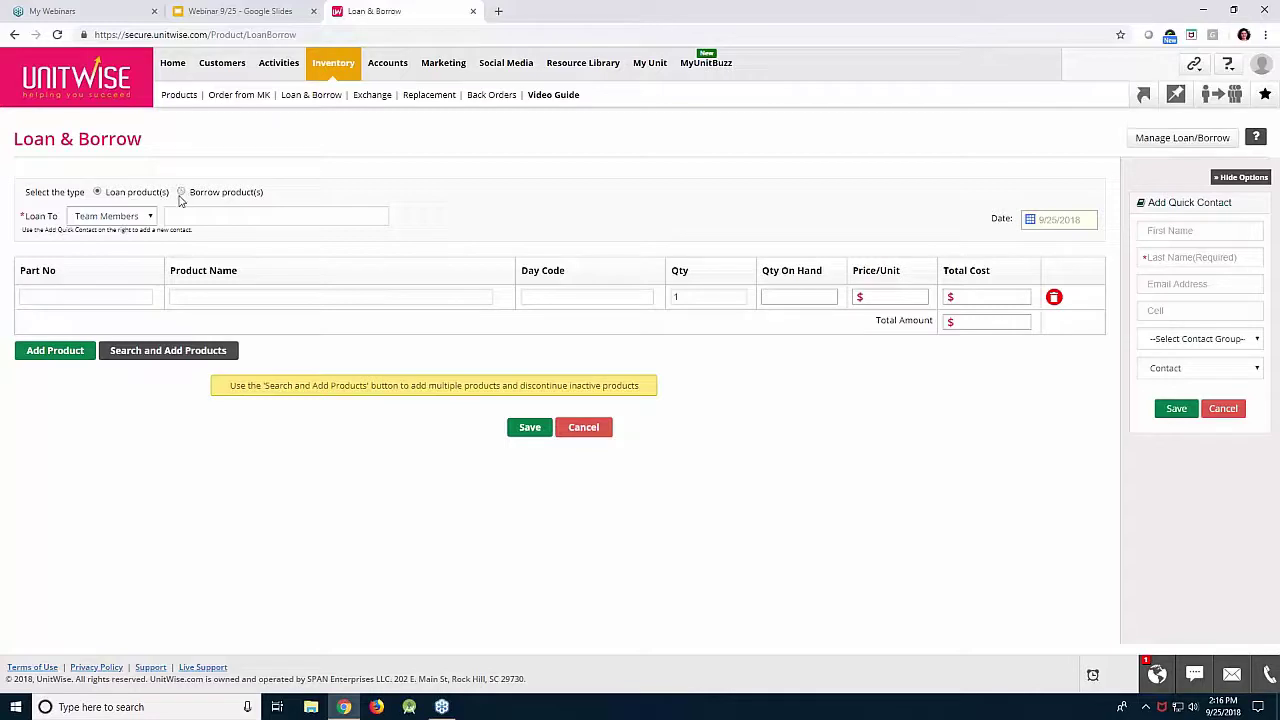
# Choose the team member as borrower, keeping Team Members as borrower type.
pyautogui.click(147, 217)
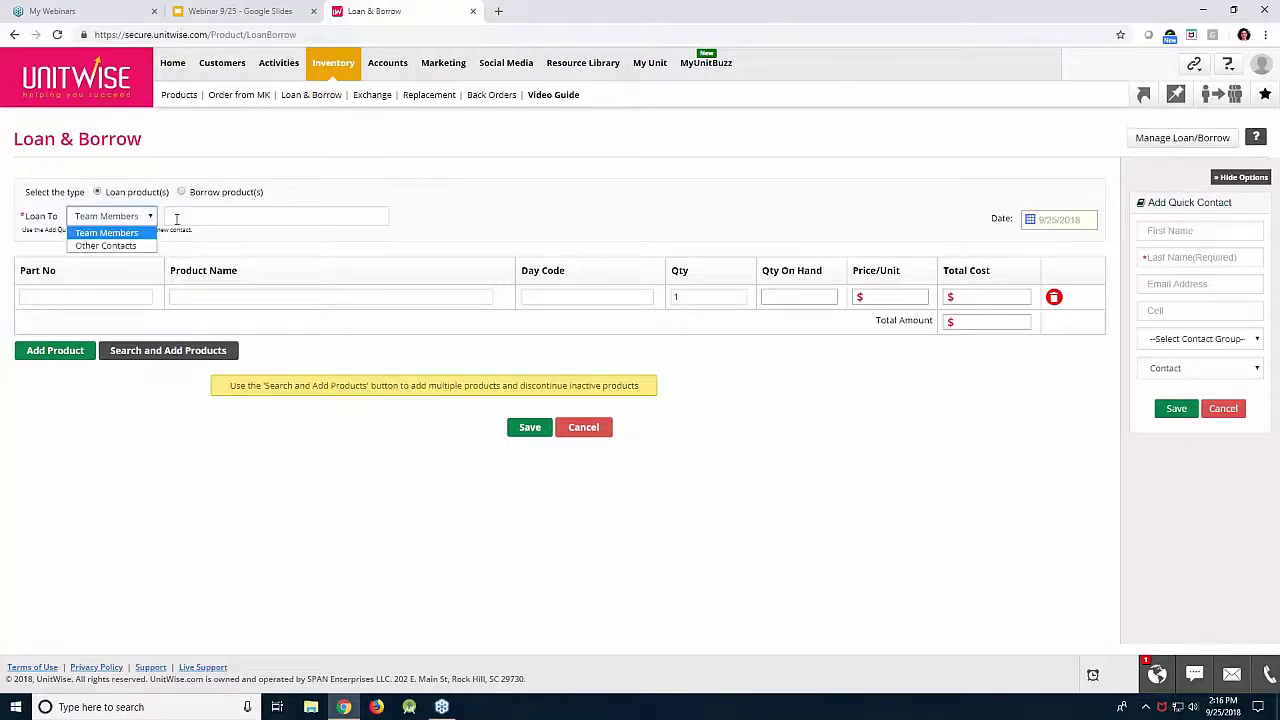
pyautogui.click(176, 218)
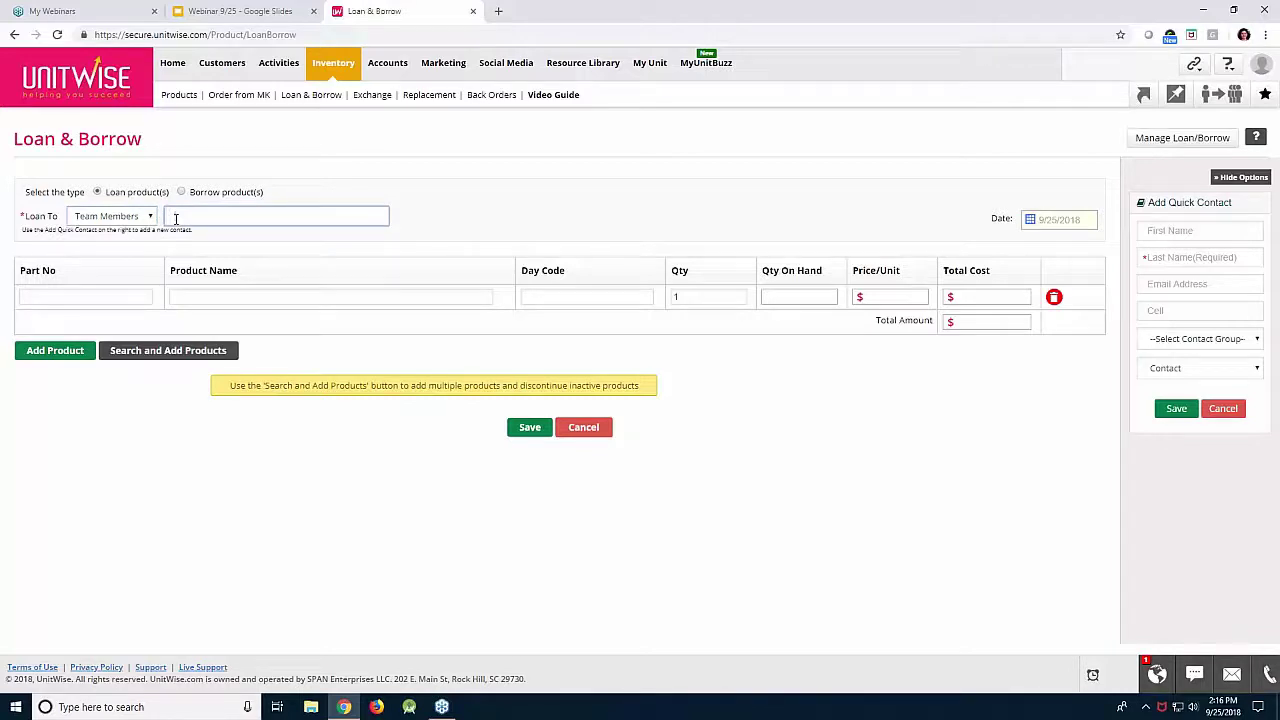
pyautogui.write('Amelia')
pyautogui.click(186, 234)
# Add part 134555, TimeWise Ultimate Miracle Set 3D, at quantity 1.
pyautogui.click(106, 290)
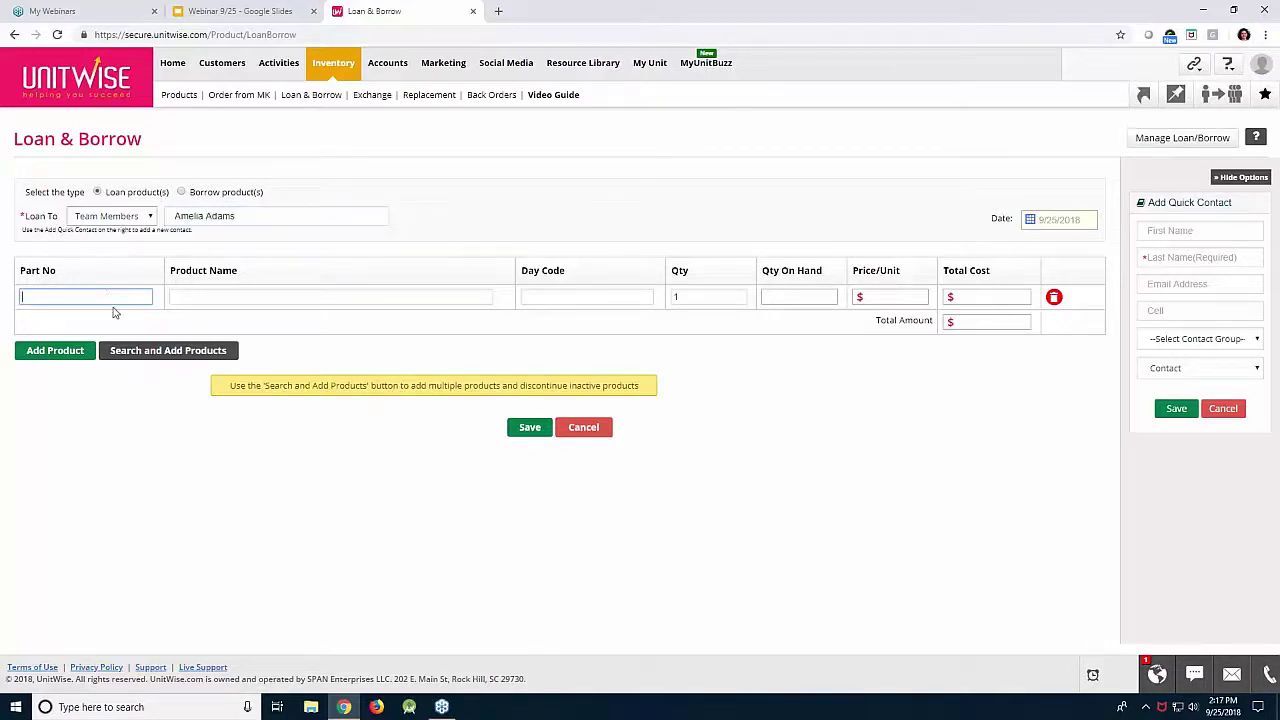
pyautogui.write('134555')
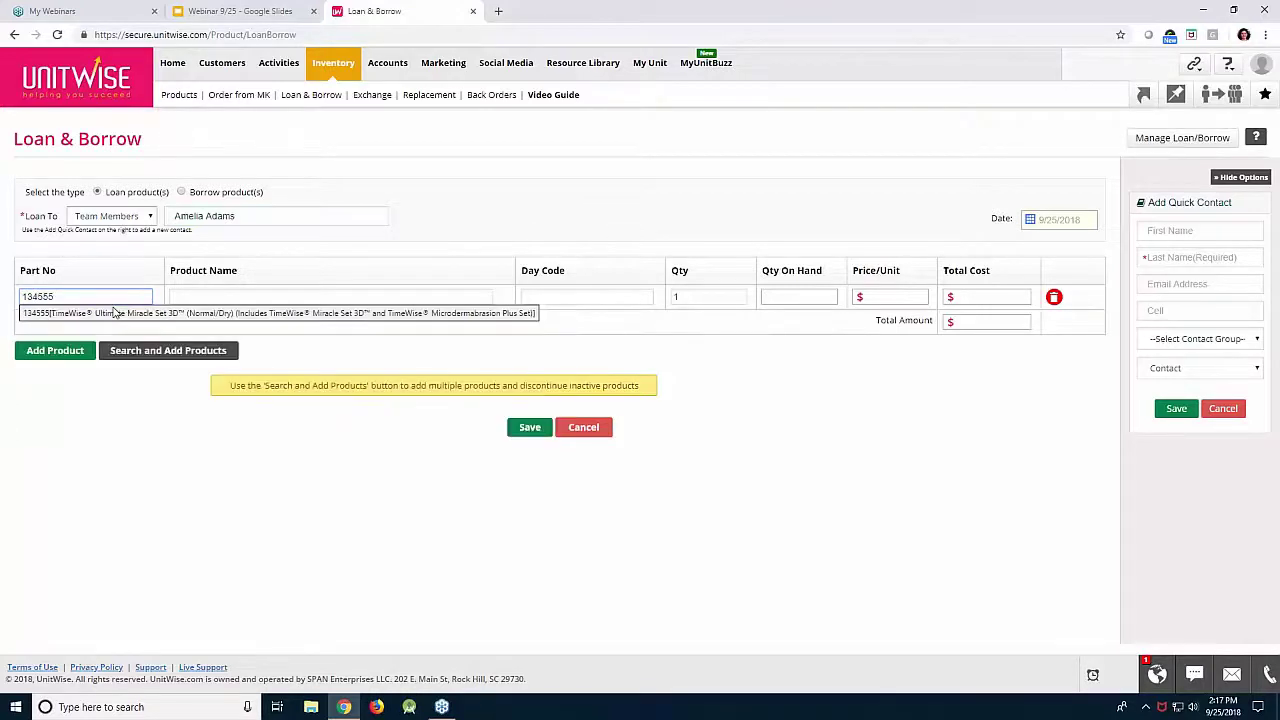
pyautogui.click(116, 313)
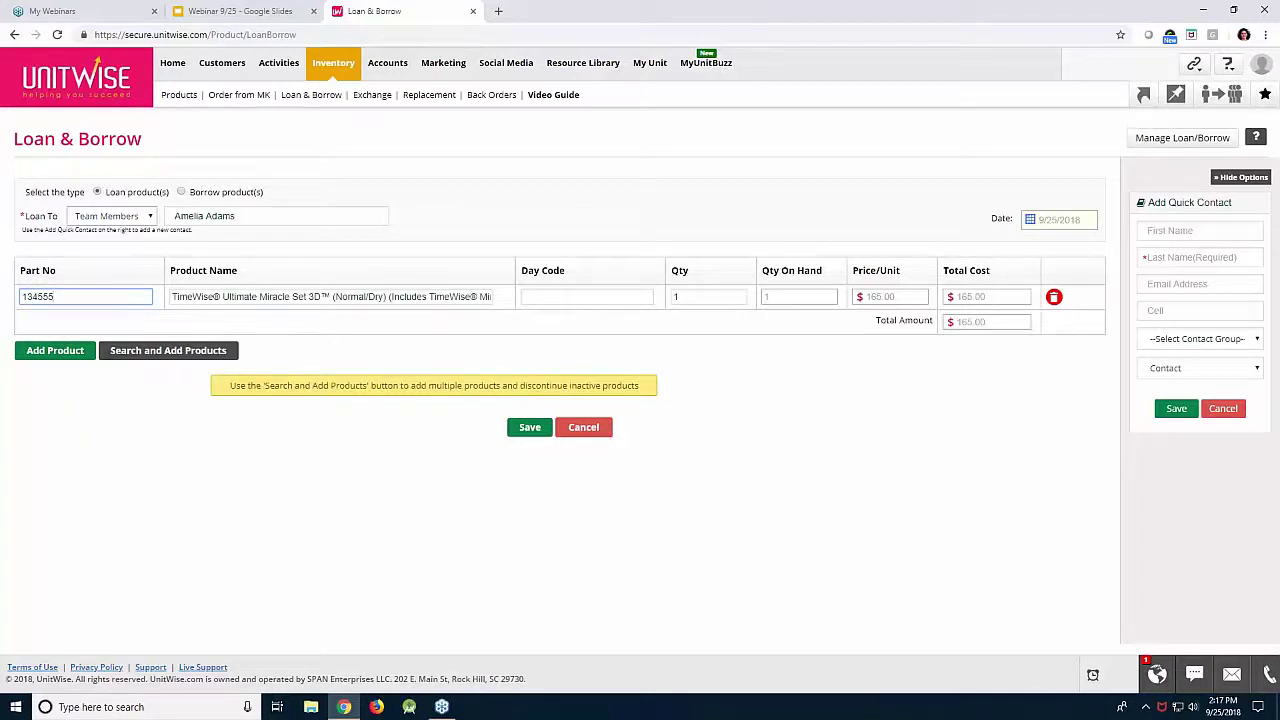
pyautogui.doubleClick(676, 296)
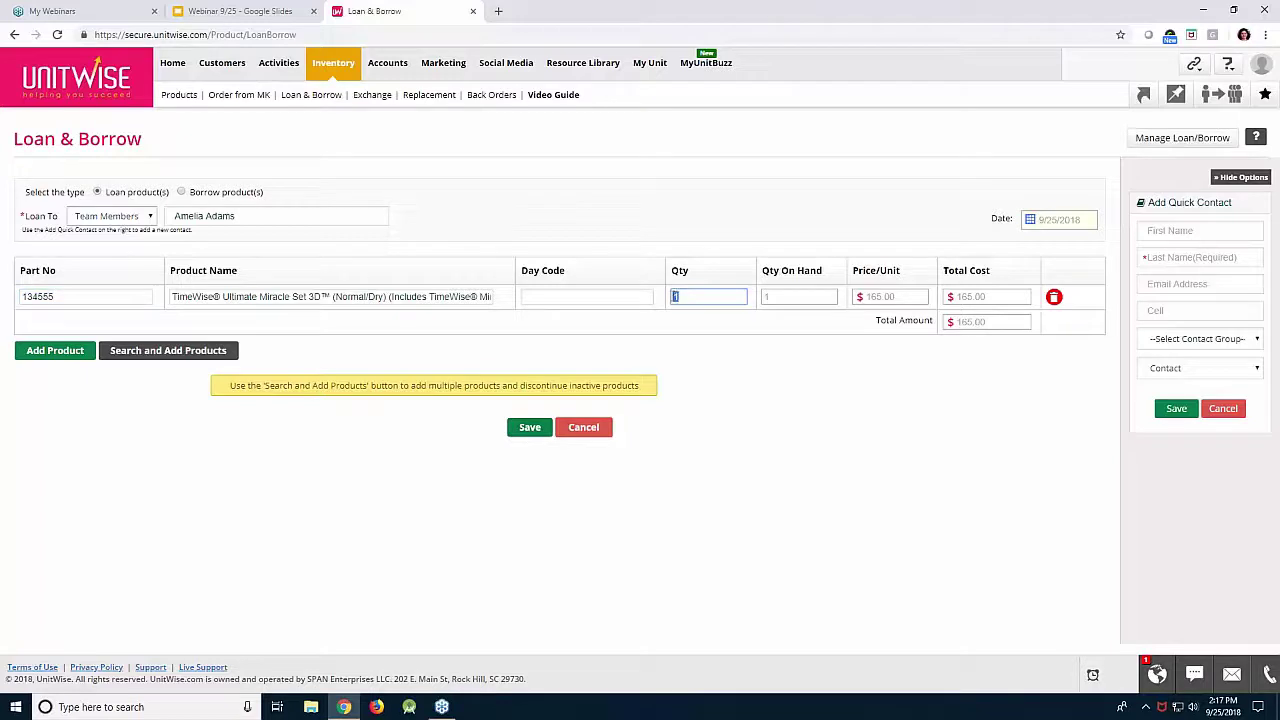
pyautogui.click(690, 300)
# Remove the extra empty product rows and save the loan.
pyautogui.click(85, 352)
pyautogui.click(78, 376)
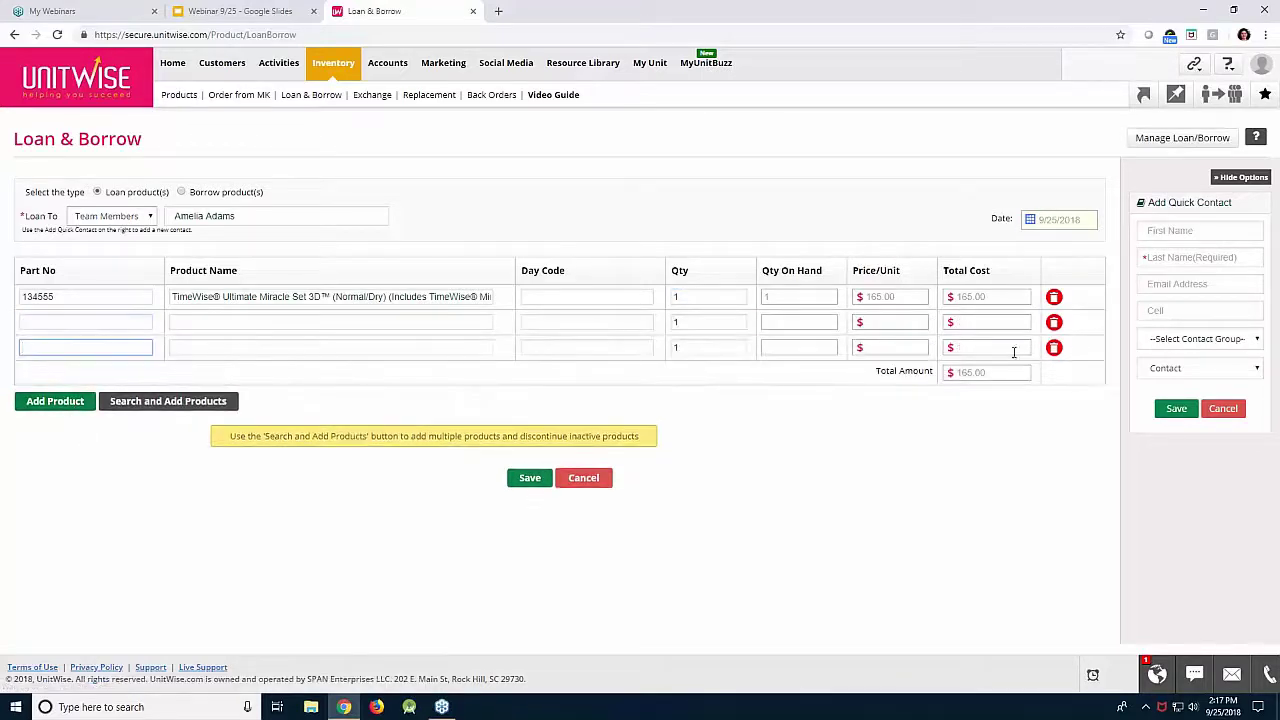
pyautogui.click(1054, 347)
pyautogui.click(1054, 324)
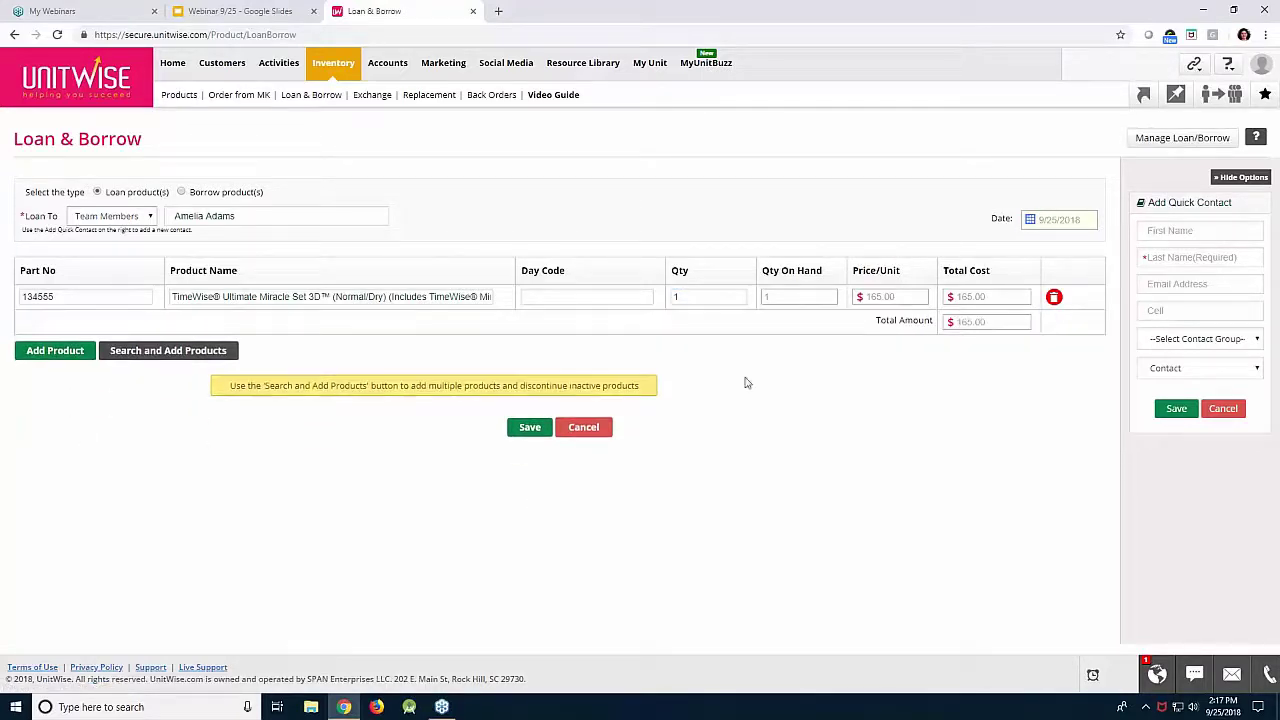
pyautogui.click(530, 428)
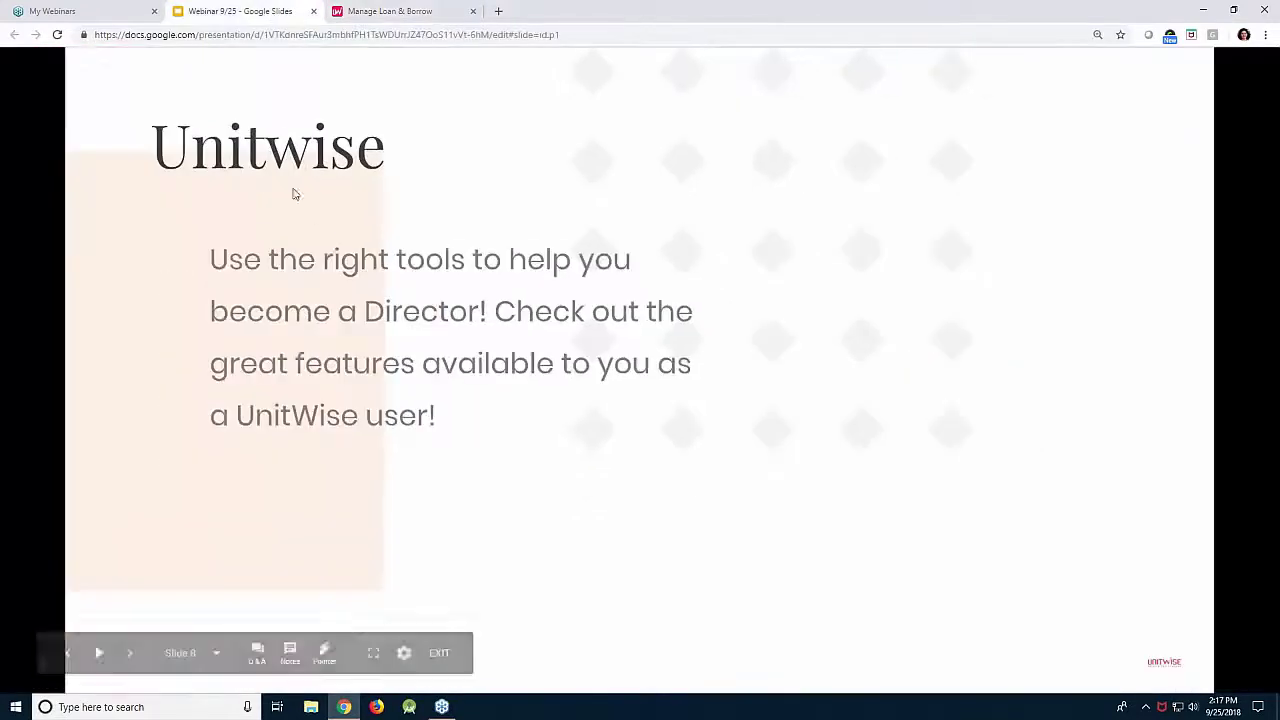
# Present the Question Time slide, then reload UnitWise's Dashboard in a new tab.
pyautogui.click(272, 11)
pyautogui.click(336, 258)
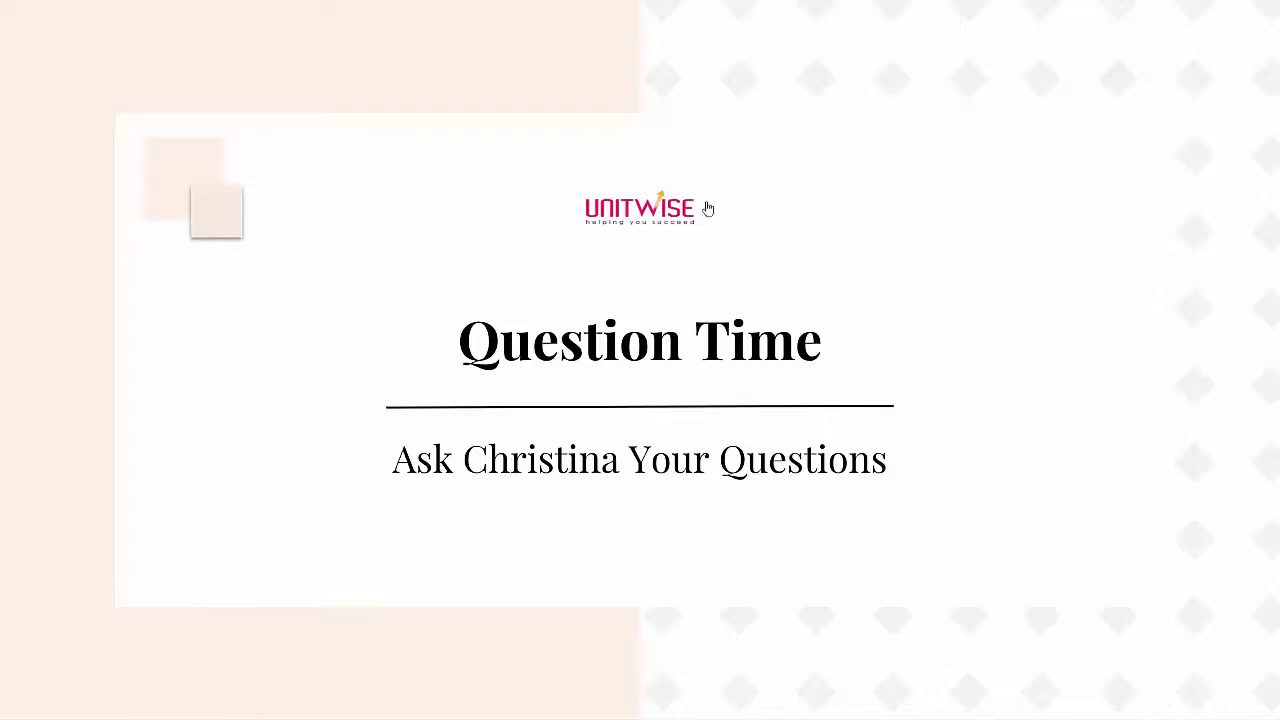
pyautogui.click(651, 212)
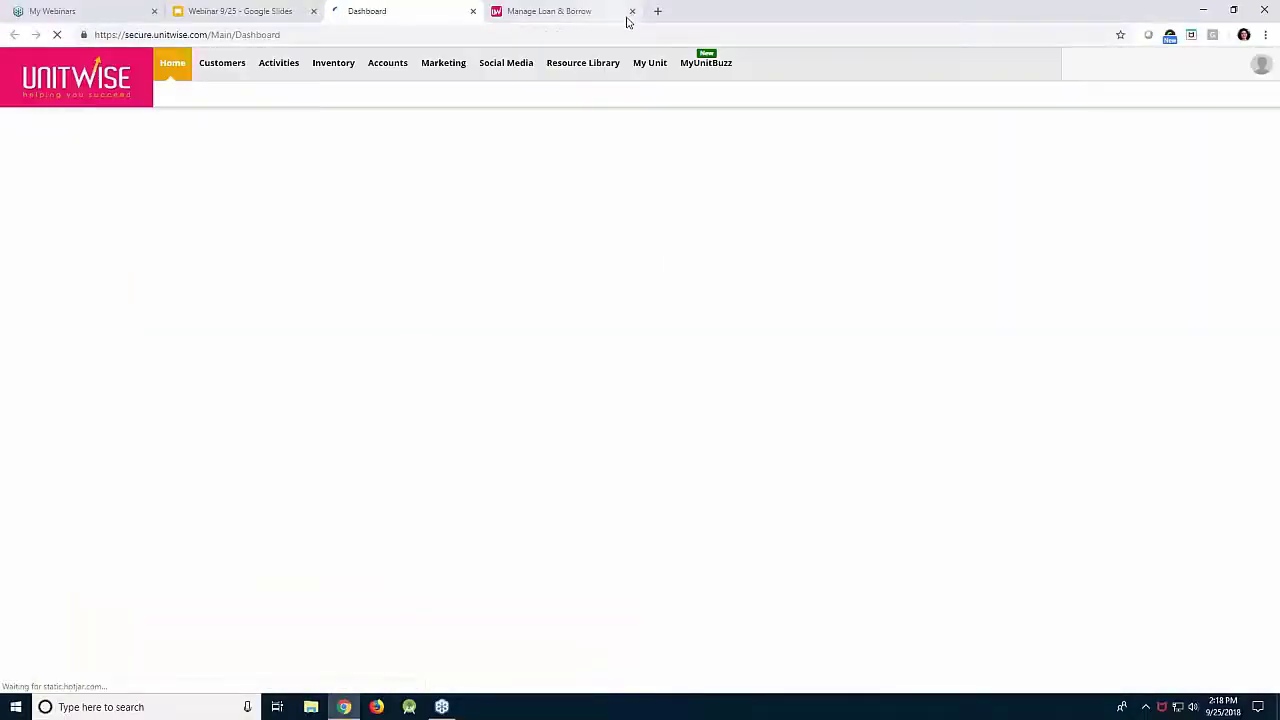
# Replace the old loan tab with the Loan & Borrow list and begin invoicing the TimeWise set loan.
pyautogui.click(632, 11)
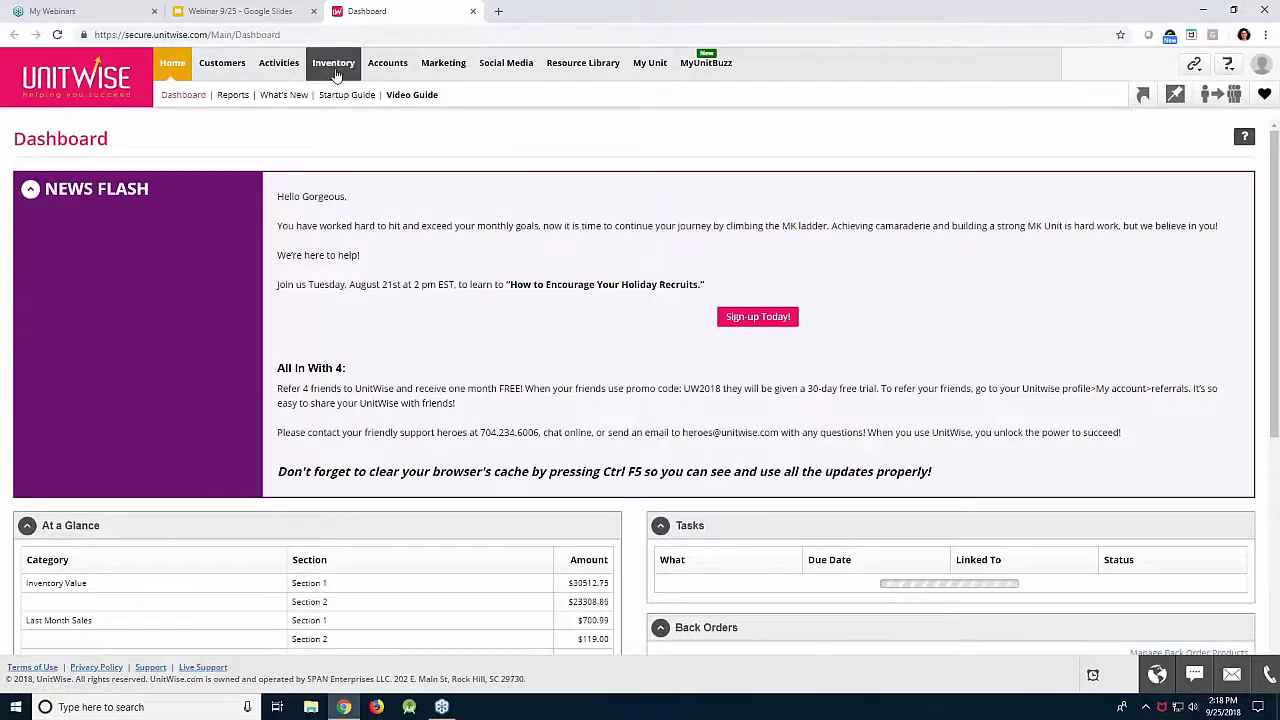
pyautogui.moveTo(336, 76)
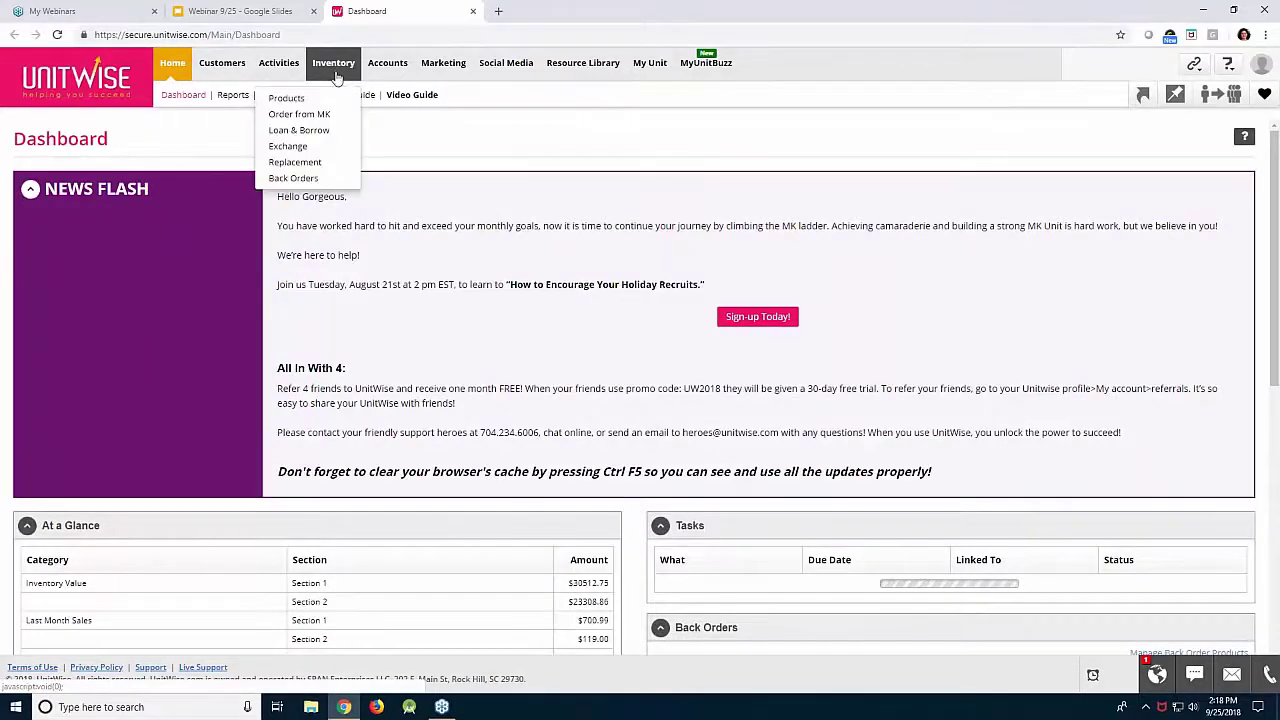
pyautogui.click(305, 129)
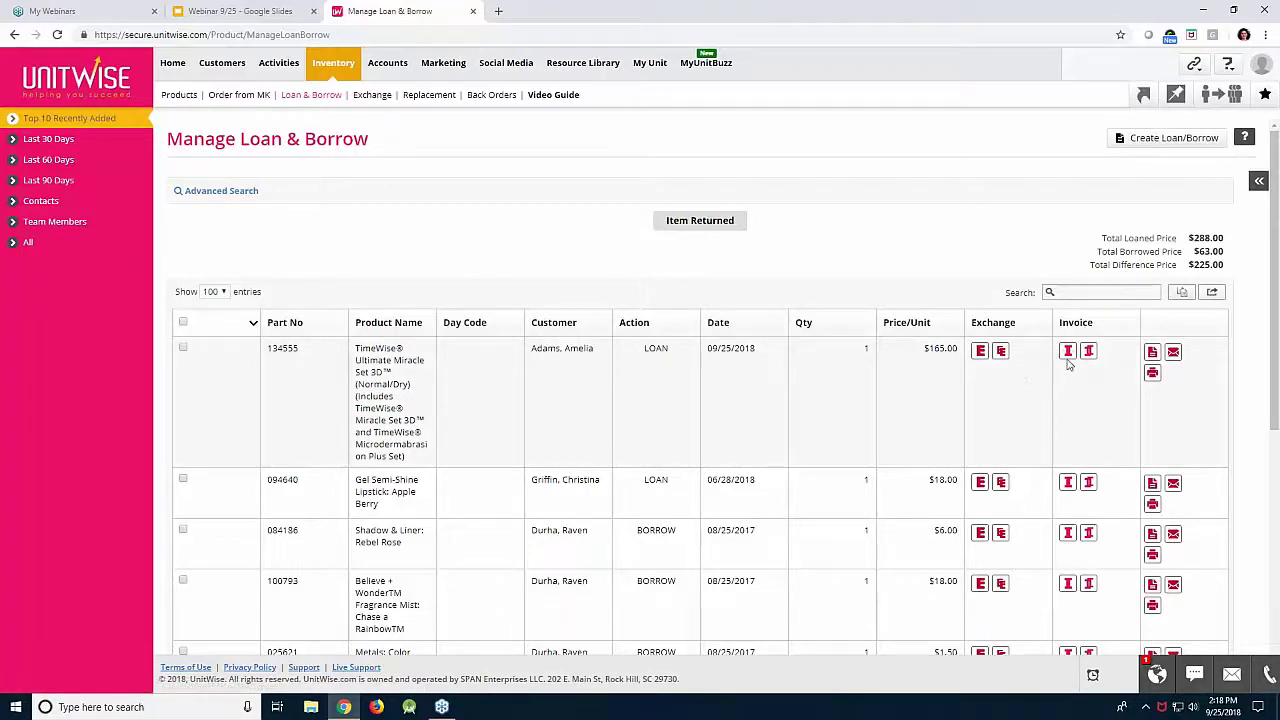
pyautogui.click(1067, 356)
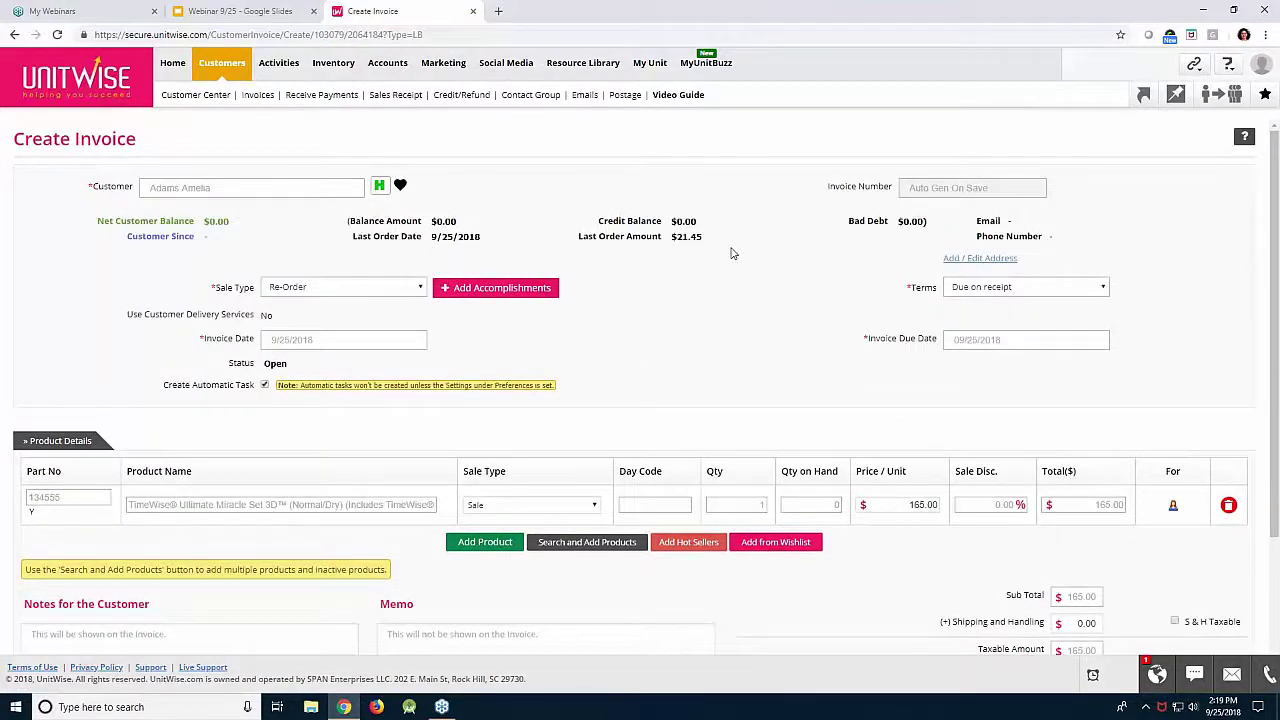
pyautogui.scroll(-1, 731, 254)
pyautogui.scroll(-1, 731, 254)
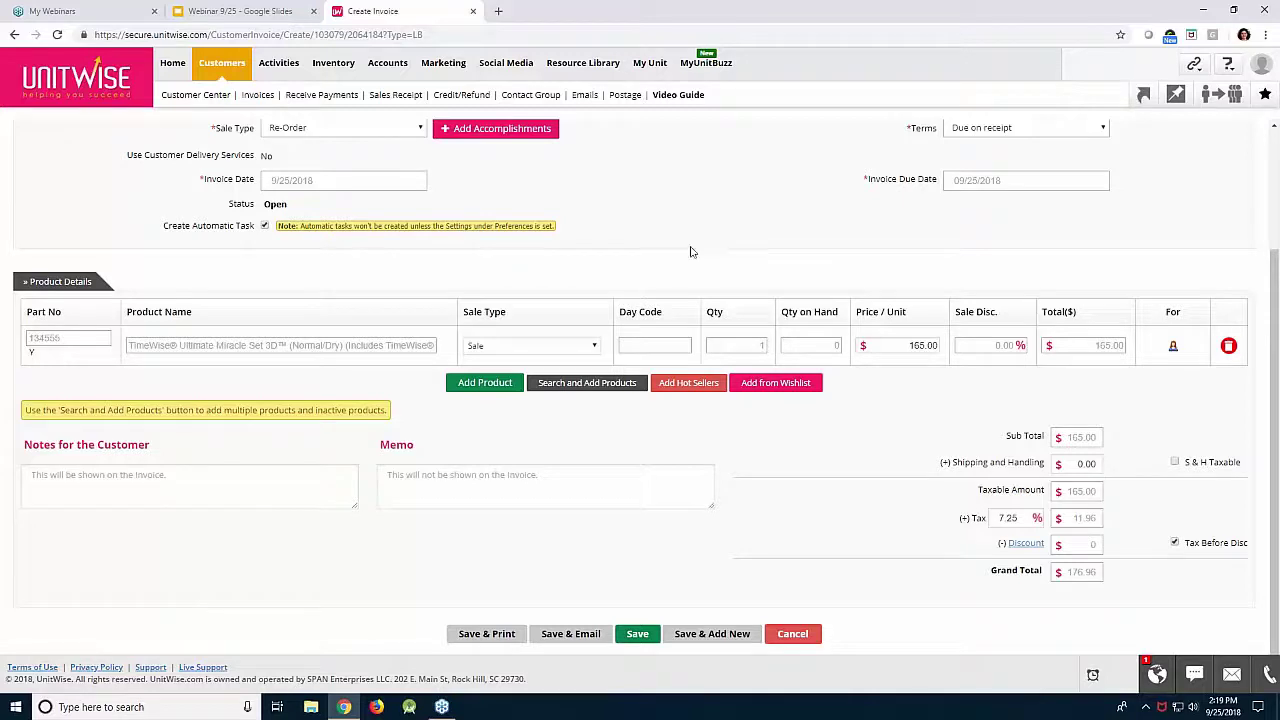
pyautogui.moveTo(348, 72)
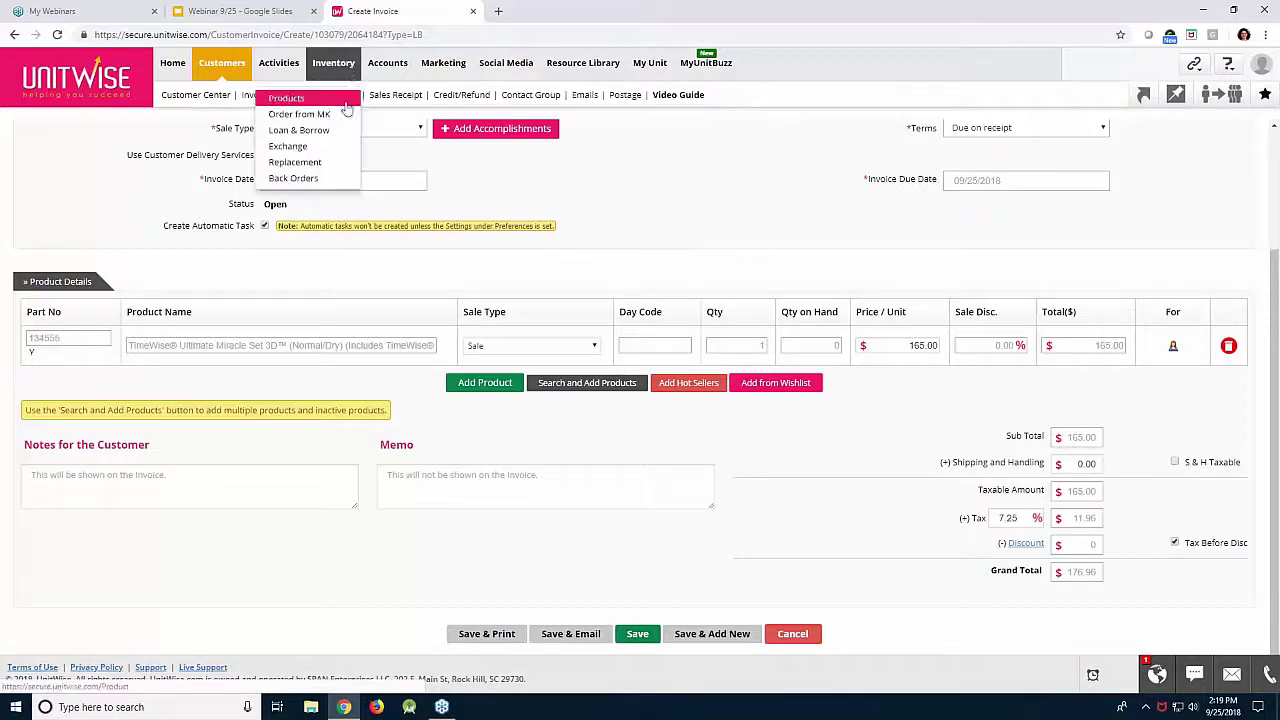
pyautogui.click(338, 131)
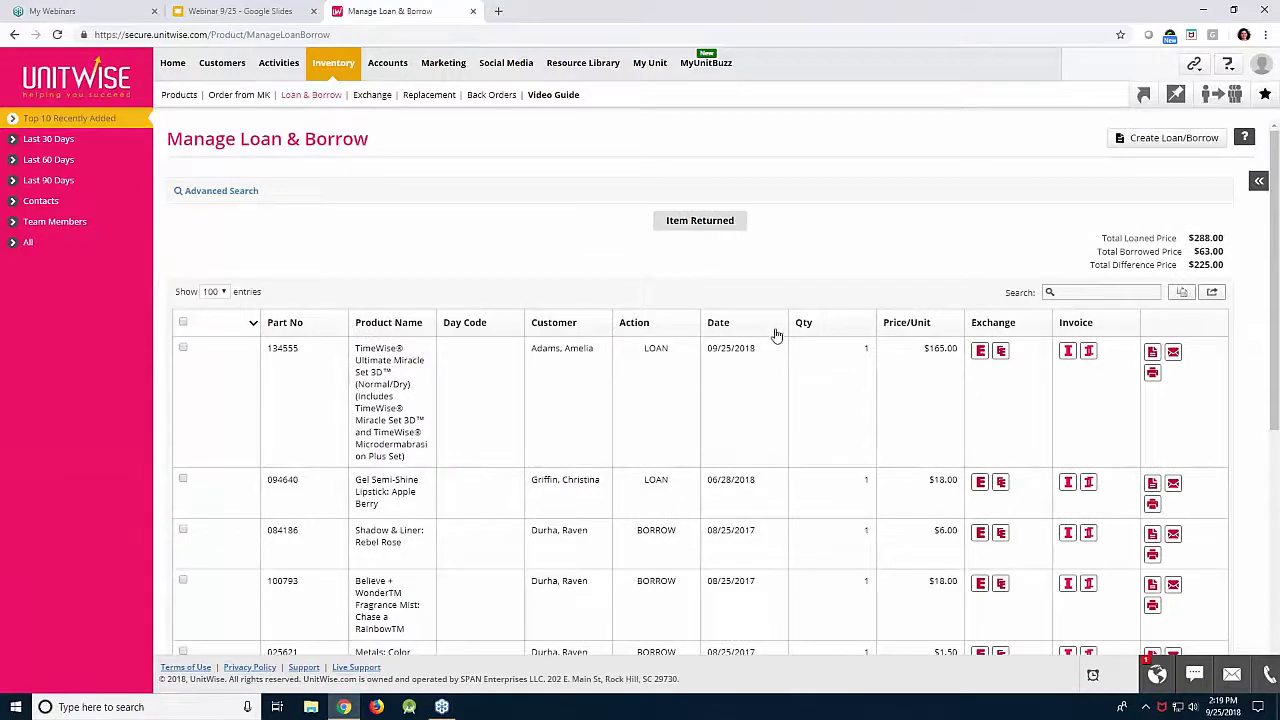
# Draft a -$17.16 return invoice for the concealer borrow, then open My Unit's Unit/Team Members list.
pyautogui.scroll(-3, 843, 481)
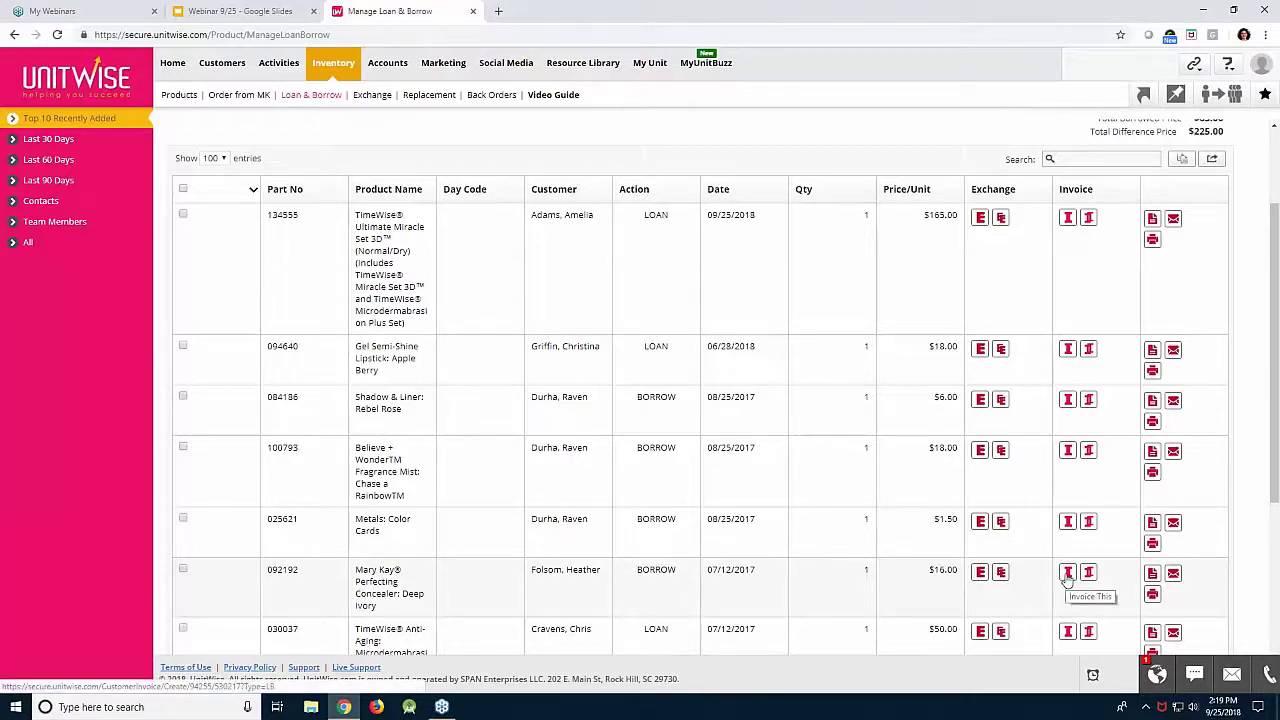
pyautogui.click(1067, 574)
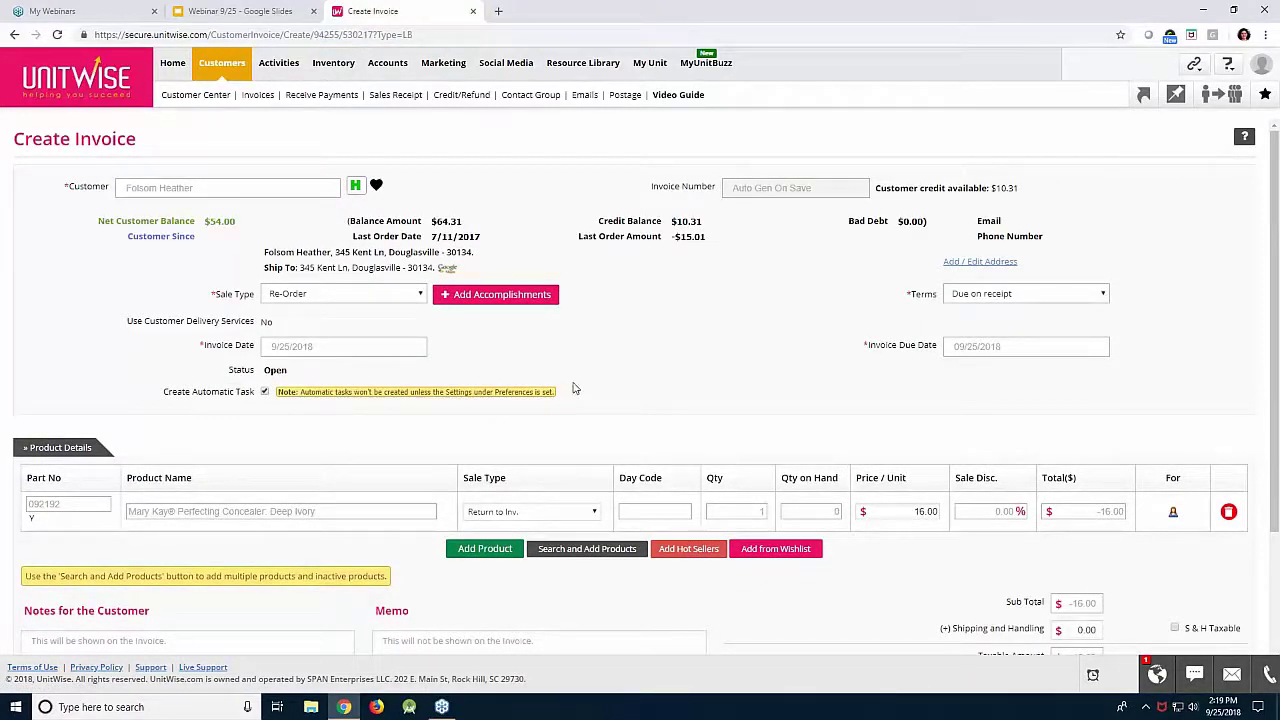
pyautogui.scroll(-3, 740, 430)
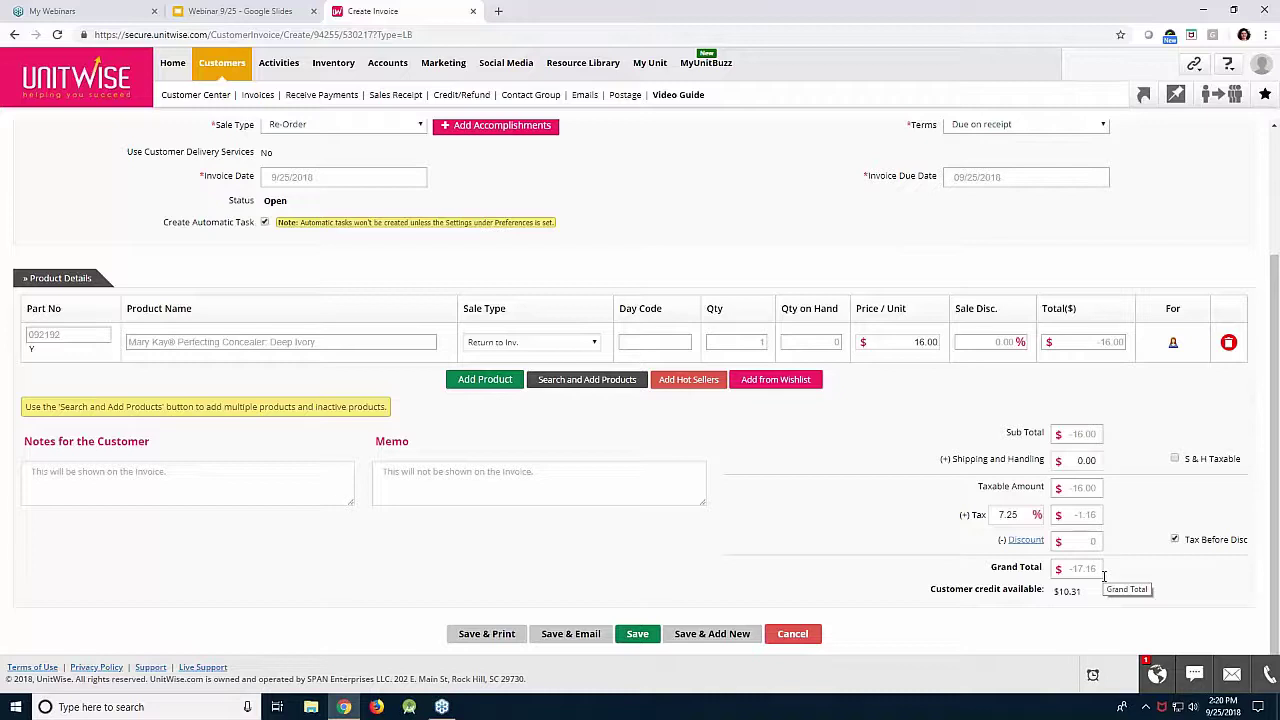
pyautogui.moveTo(650, 66)
pyautogui.click(662, 98)
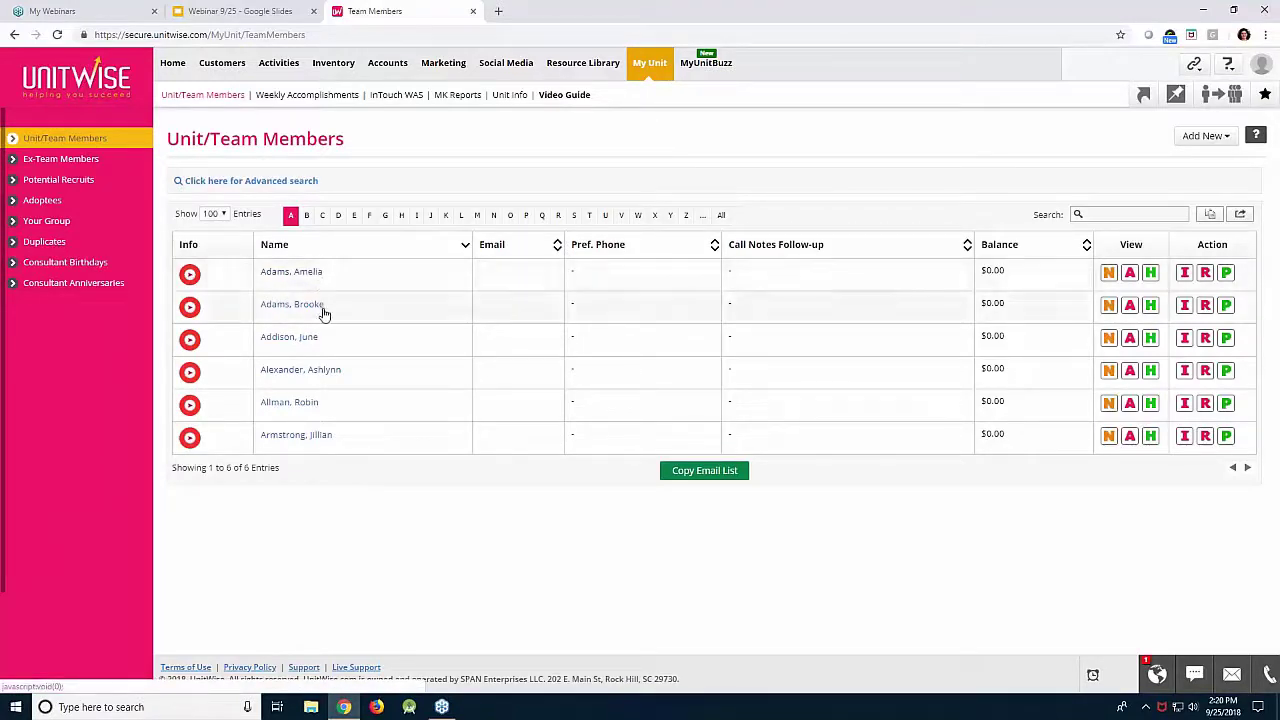
pyautogui.click(305, 404)
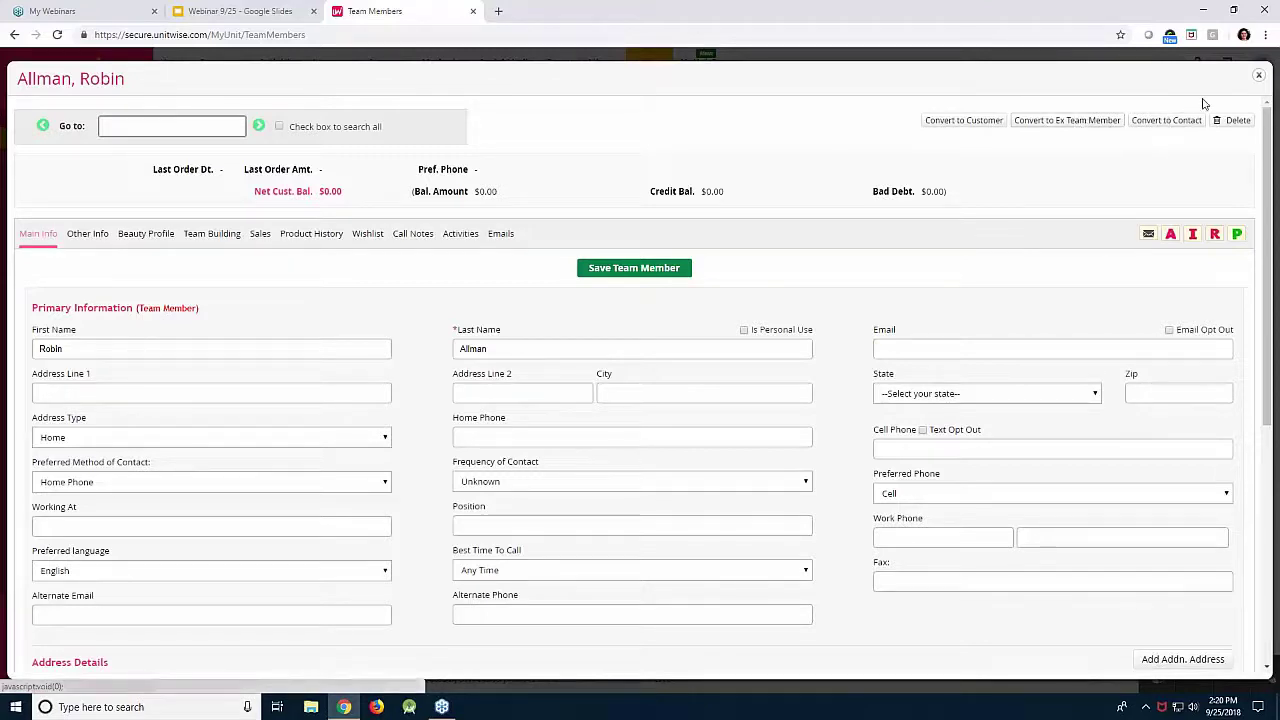
pyautogui.click(1256, 80)
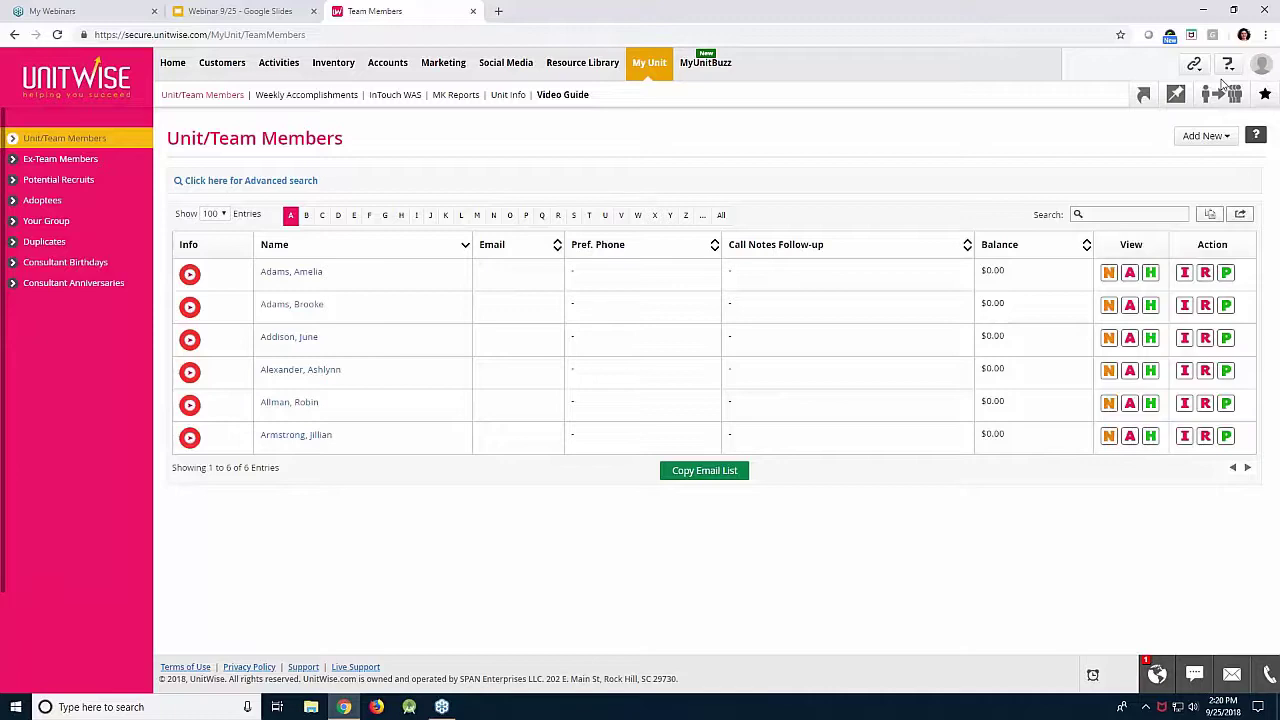
pyautogui.click(497, 12)
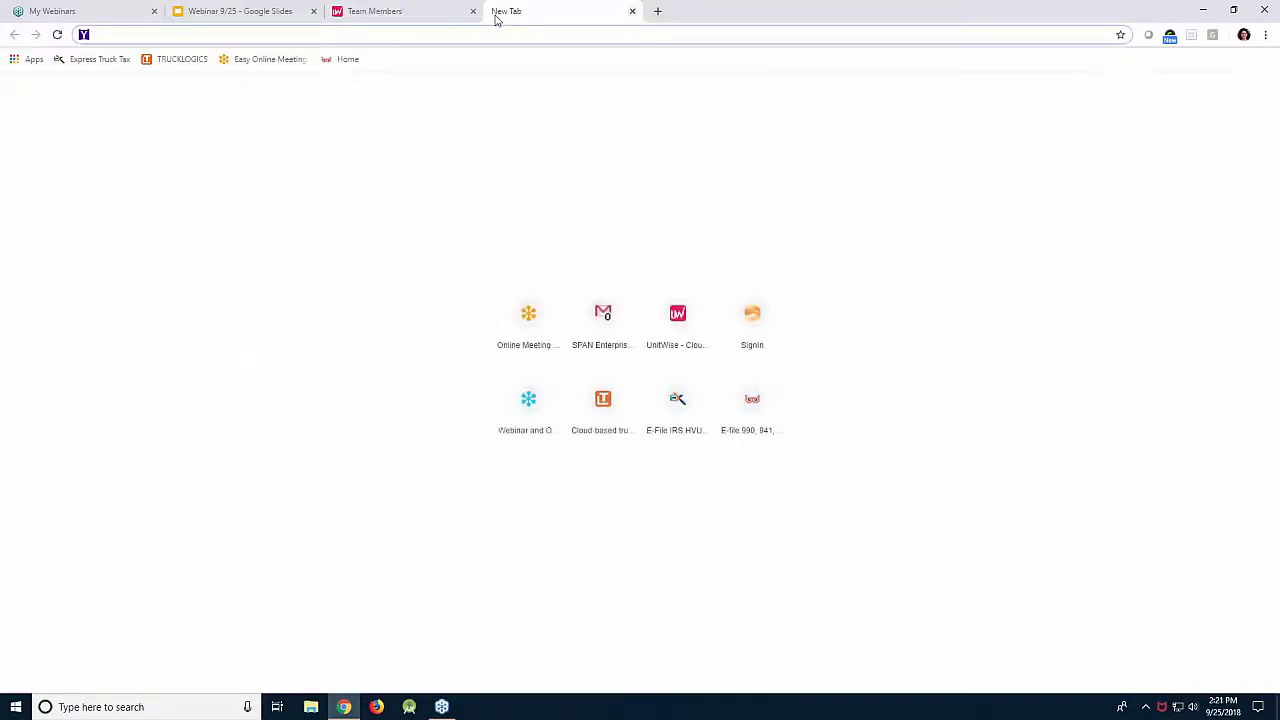
pyautogui.write('www.')
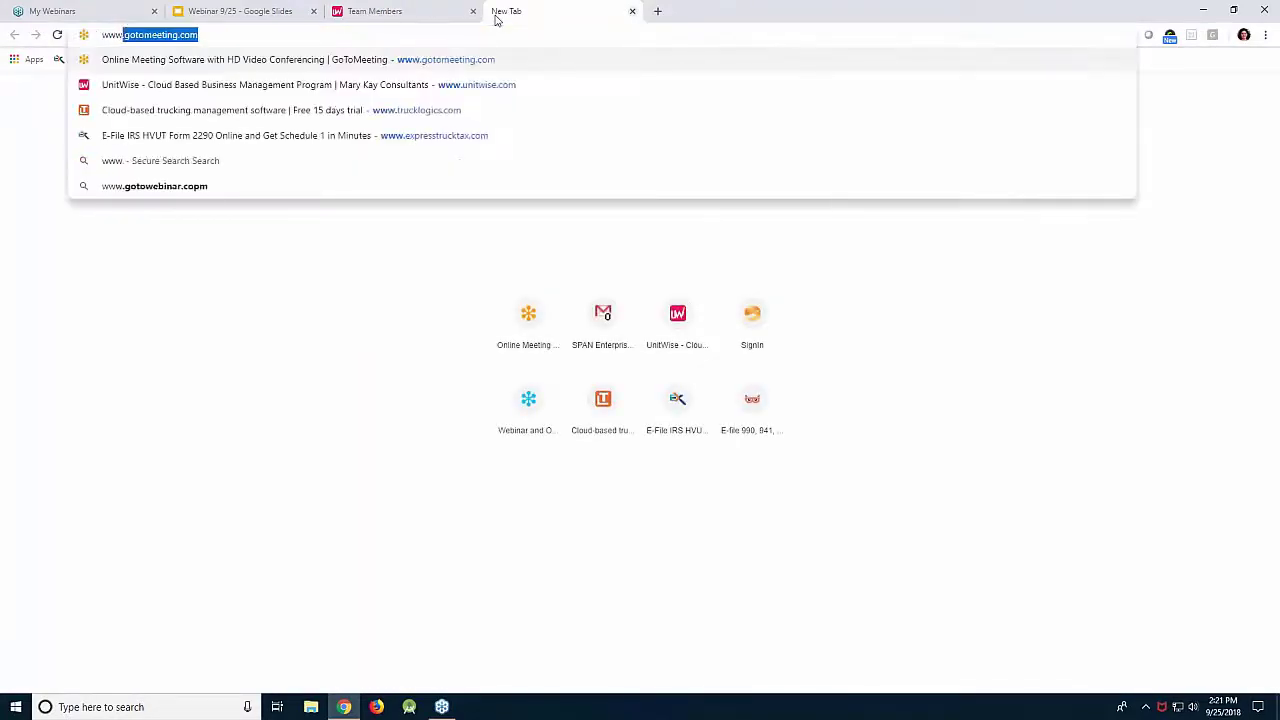
pyautogui.write('unitwise.com')
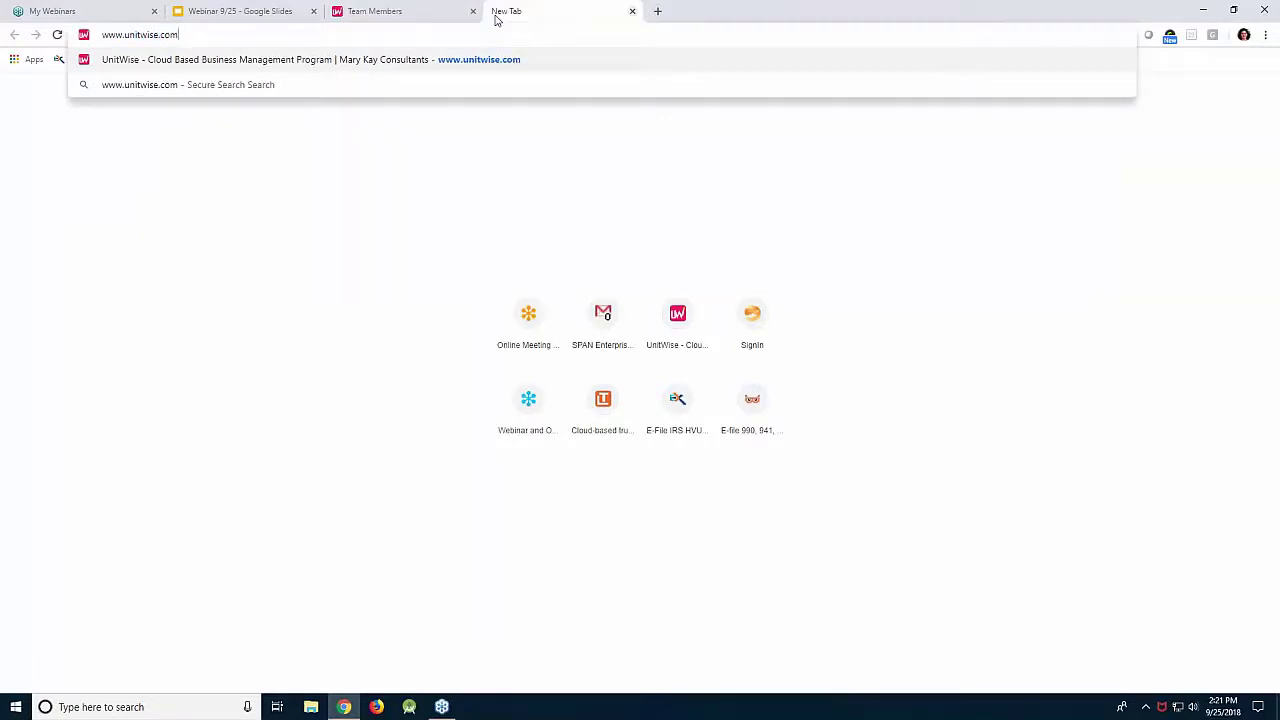
pyautogui.press('Return')
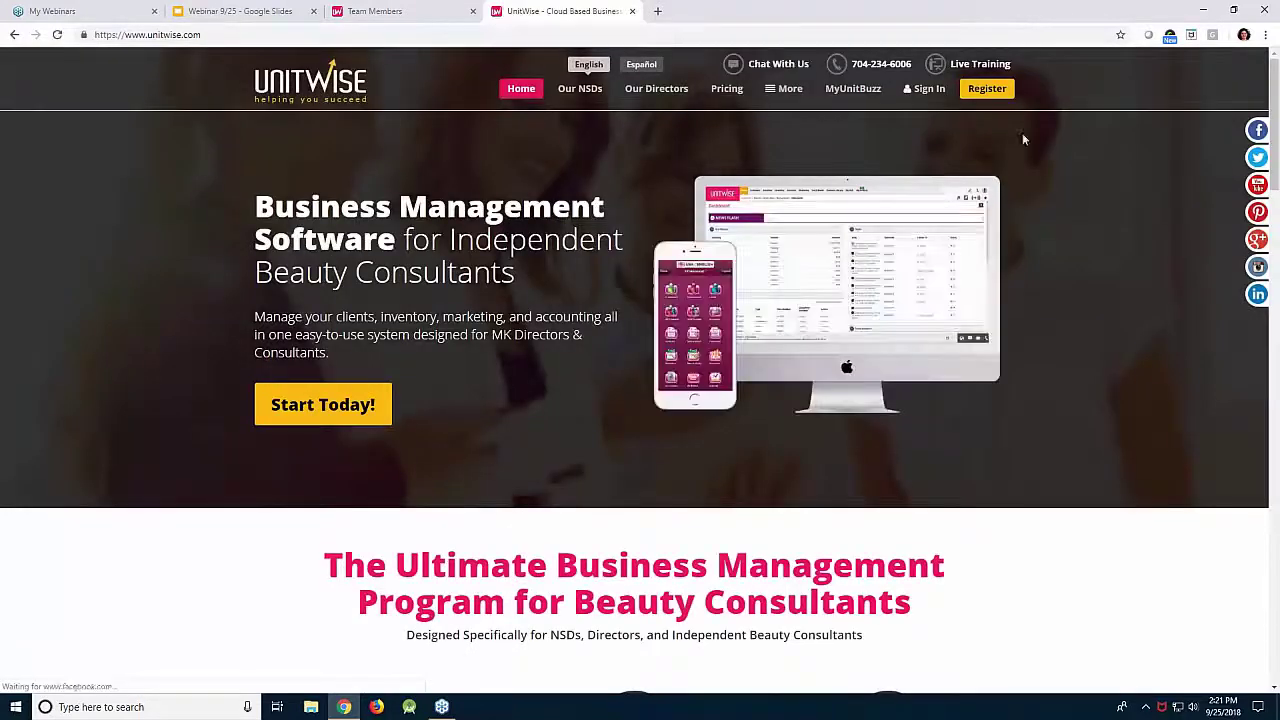
pyautogui.click(981, 101)
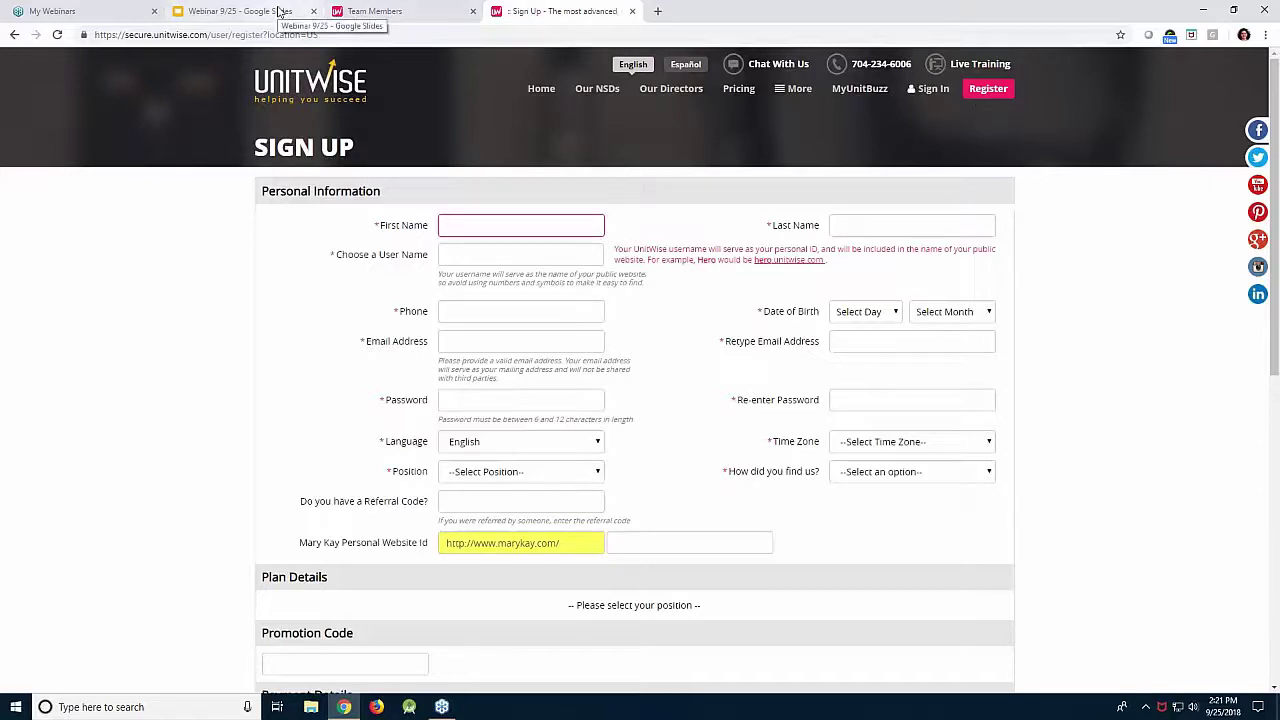
# Present the webinar slides full screen and advance to the 'Thank you for your time today!' slide.
pyautogui.click(282, 11)
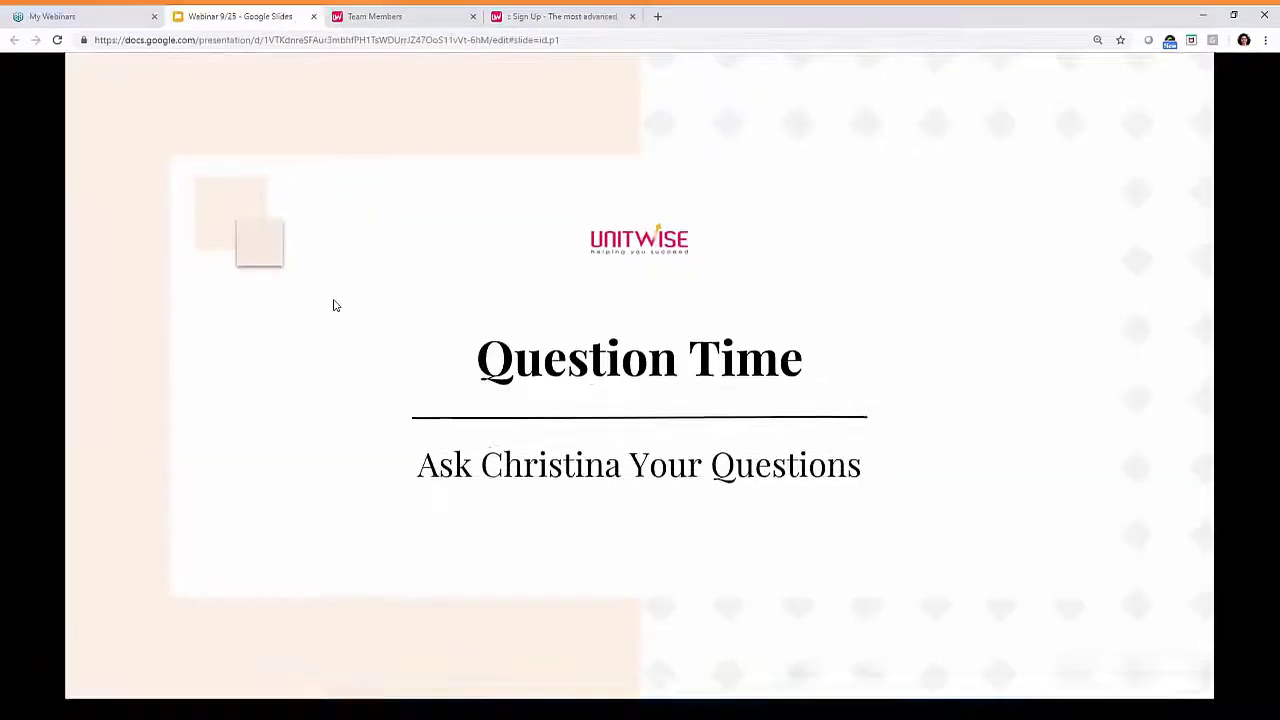
pyautogui.hotkey('ctrl', 'shift', 'f')
pyautogui.press('Right')
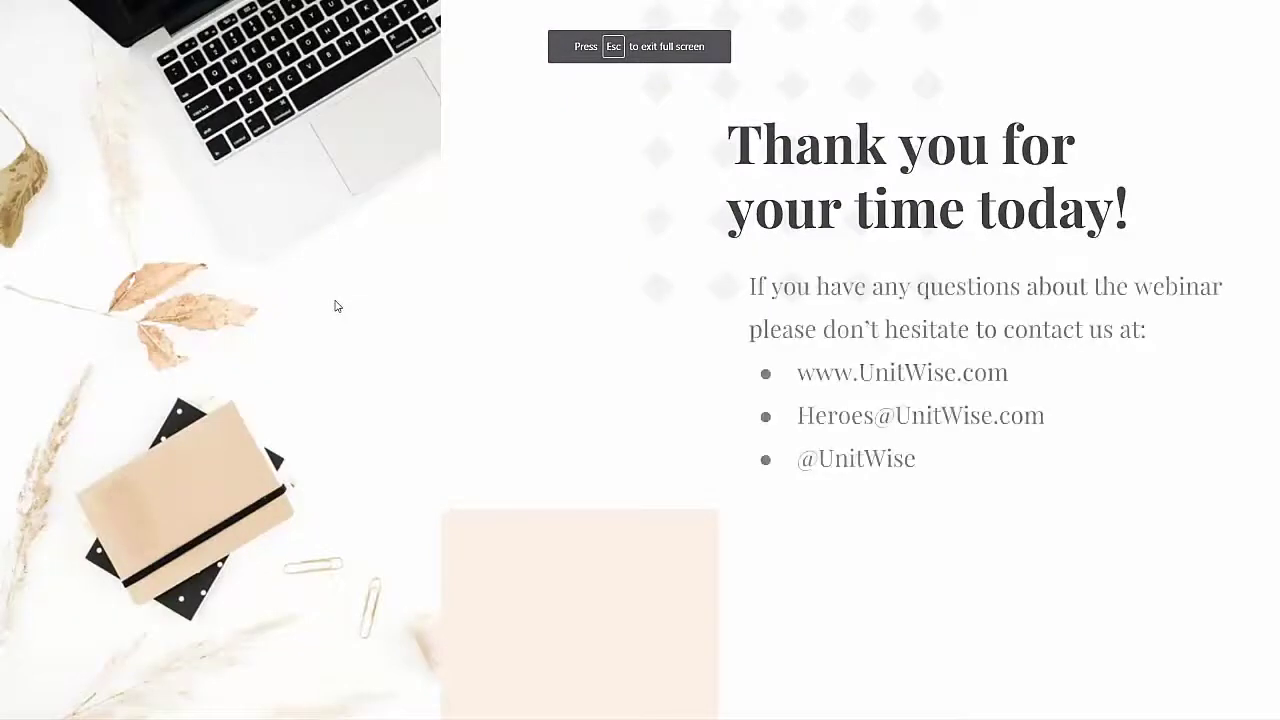